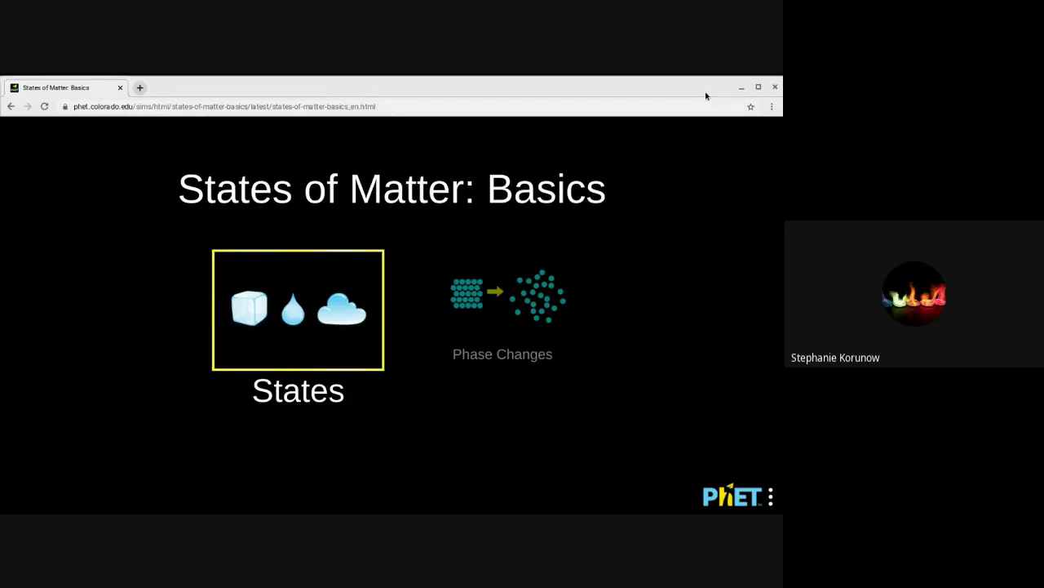
# Maximize the browser window and open the States simulation.
pyautogui.click(759, 88)
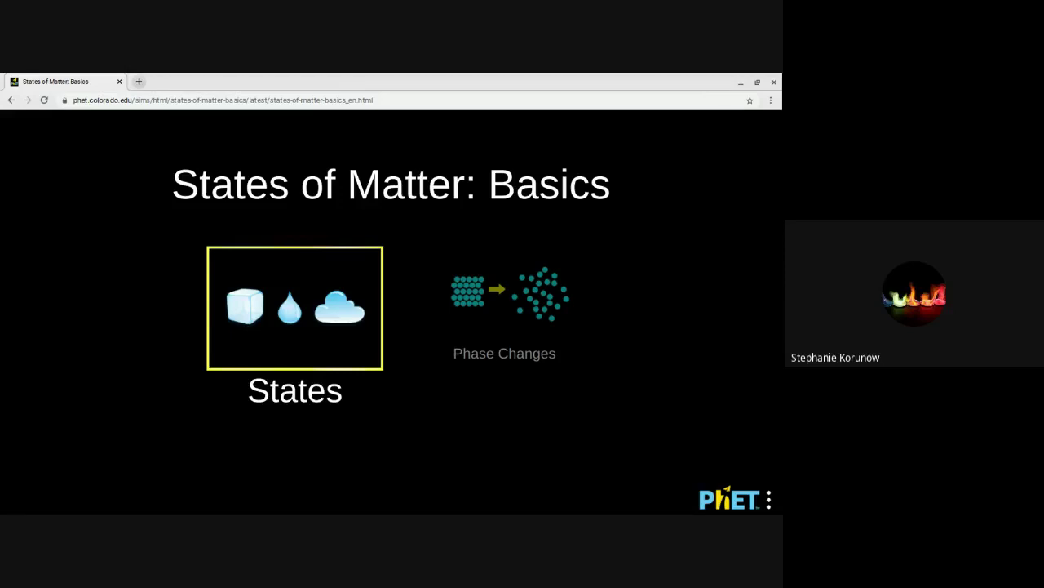
pyautogui.click(326, 299)
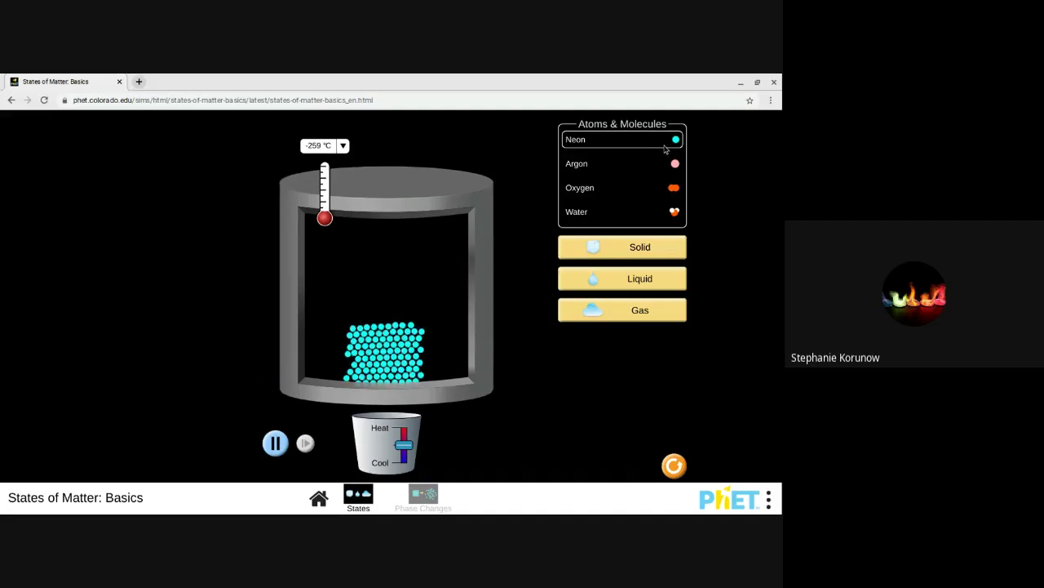
# Display the solid form of argon, water, neon and oxygen in turn, finishing with neon.
pyautogui.click(611, 171)
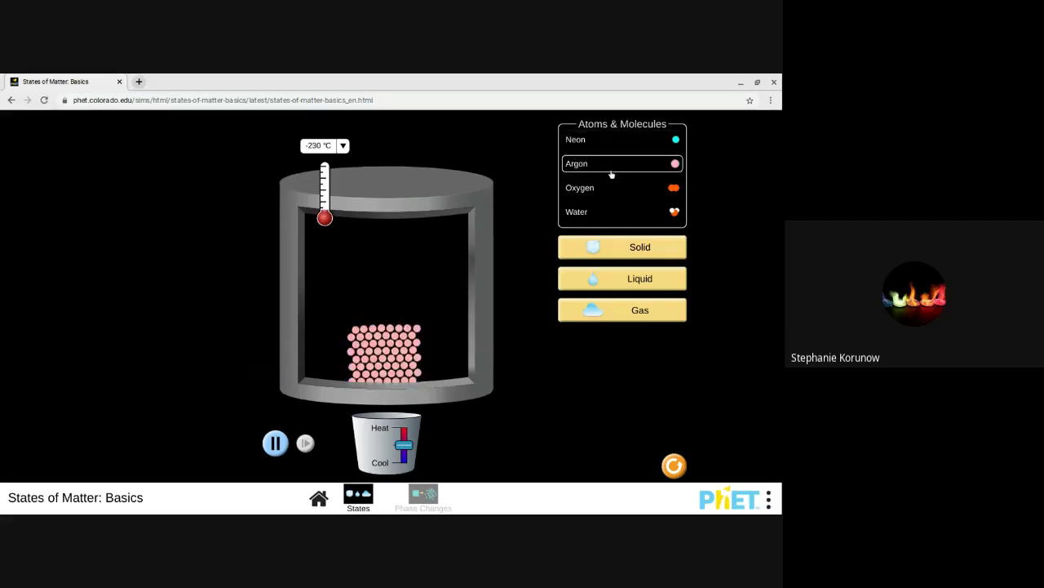
pyautogui.click(583, 215)
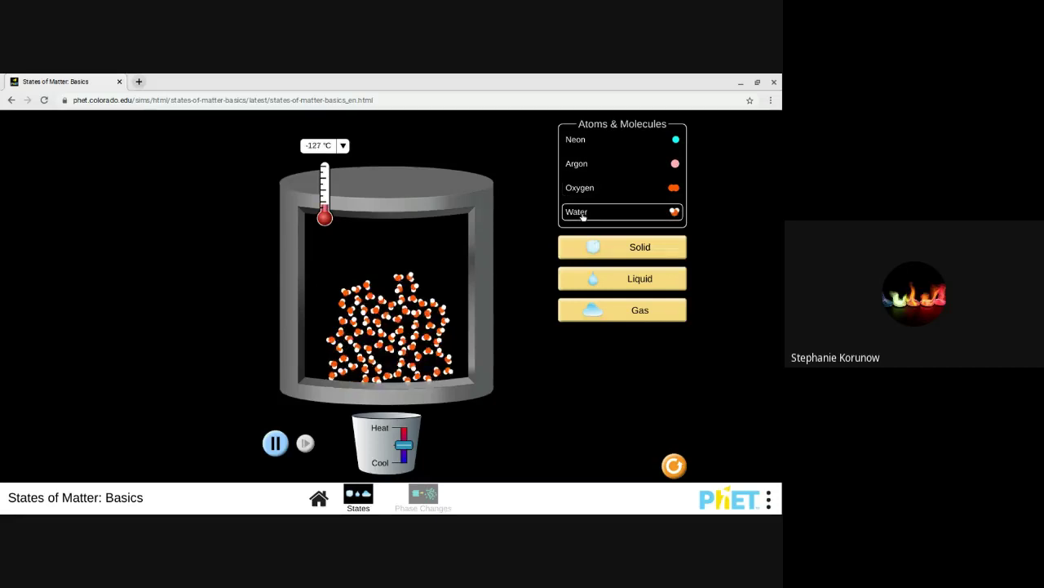
pyautogui.click(579, 144)
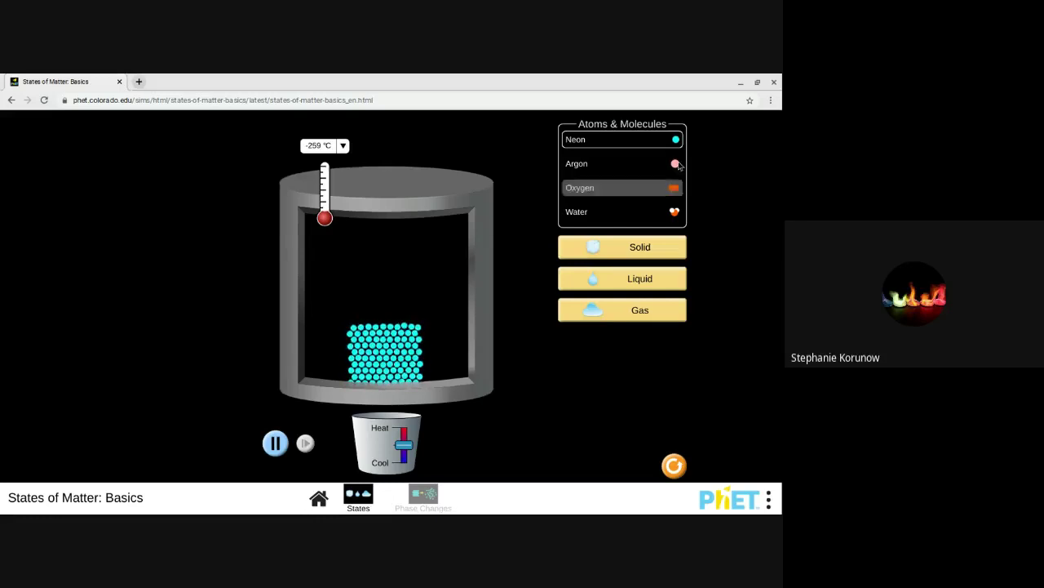
pyautogui.click(642, 166)
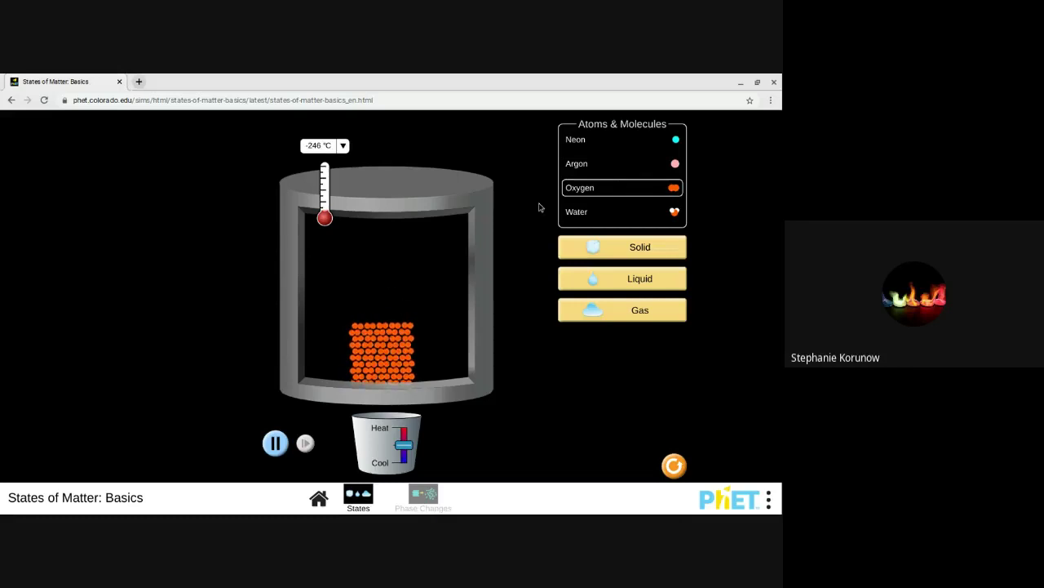
pyautogui.click(621, 148)
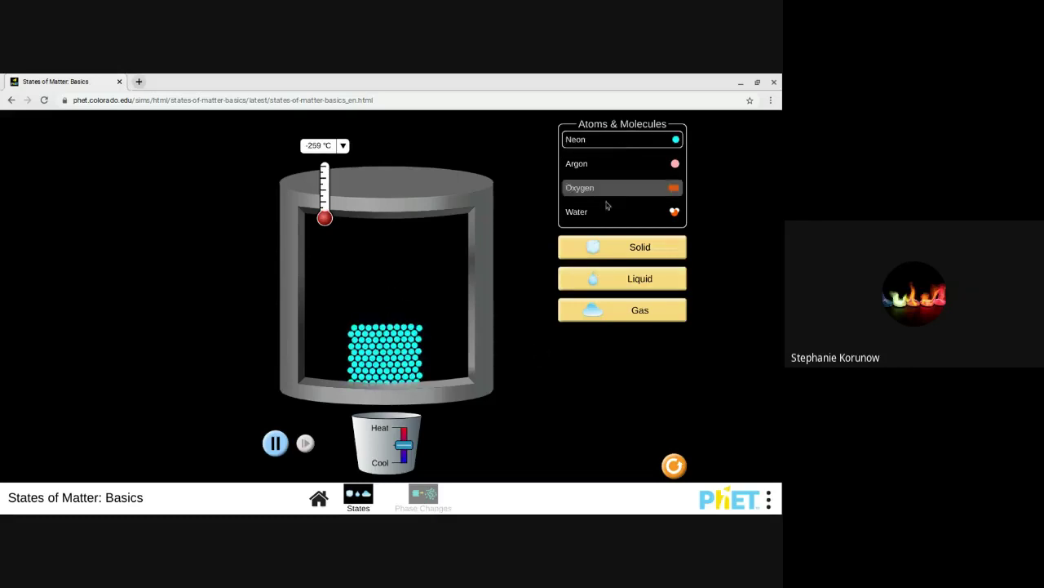
# Compare the liquid state of neon, argon and oxygen, and the gas state of oxygen, argon and neon.
pyautogui.click(600, 275)
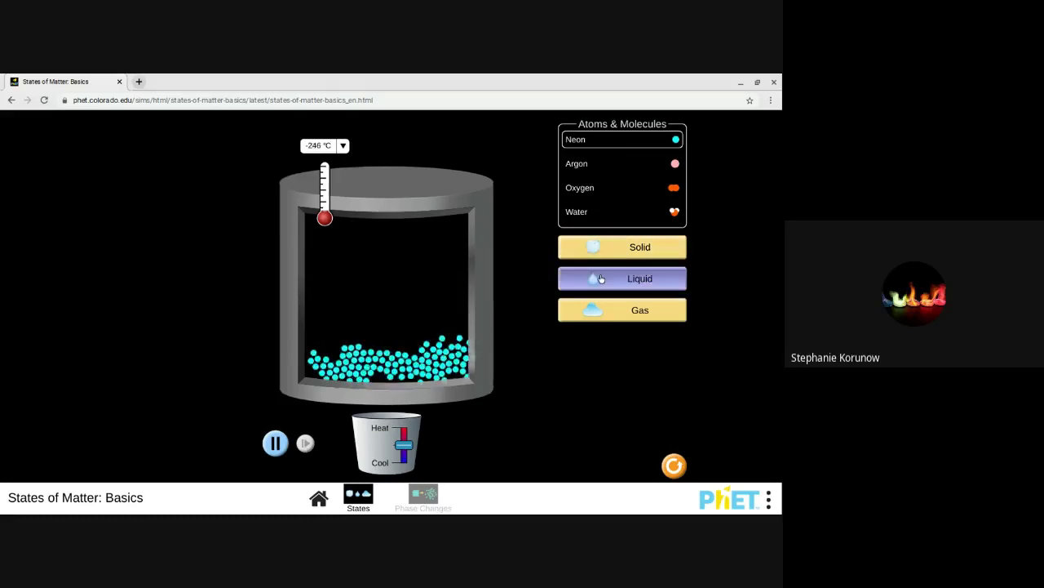
pyautogui.click(576, 165)
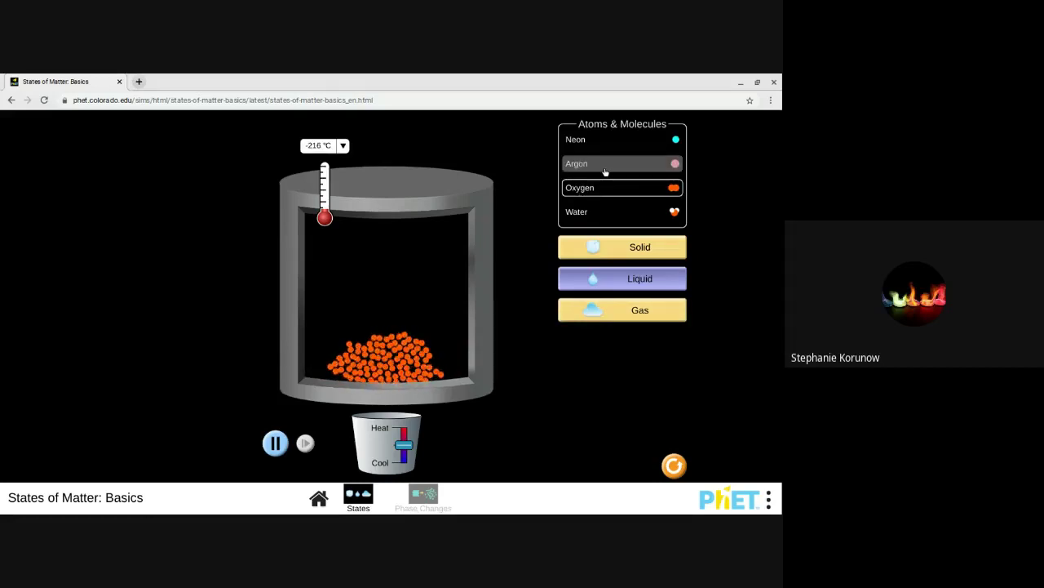
pyautogui.click(593, 308)
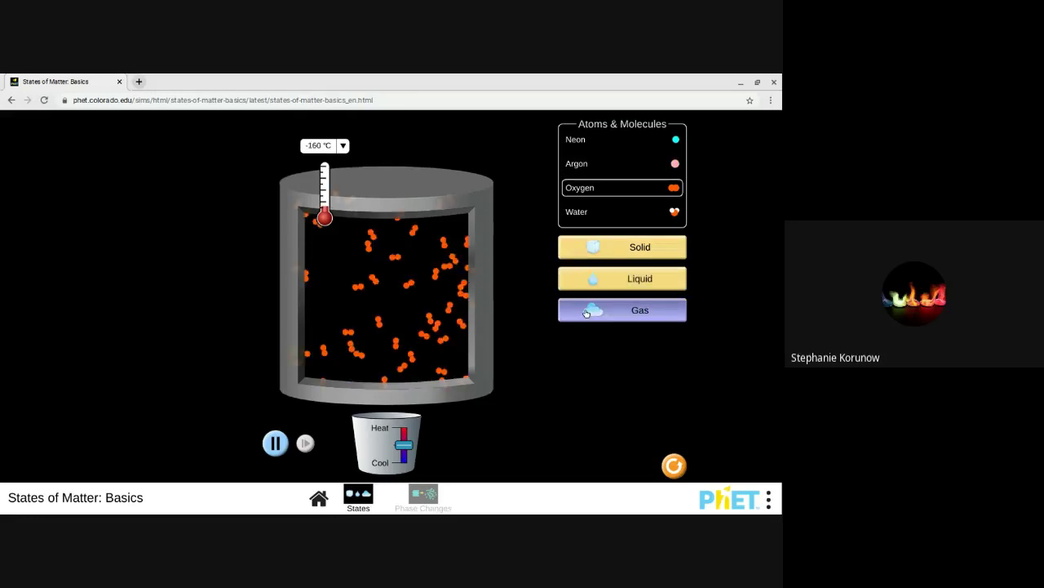
pyautogui.click(605, 172)
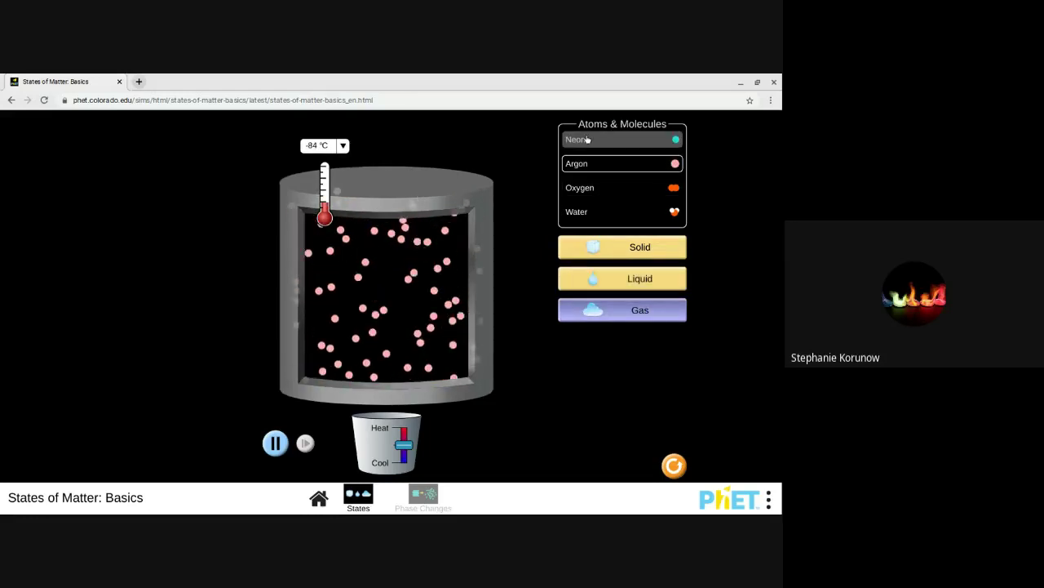
pyautogui.click(588, 139)
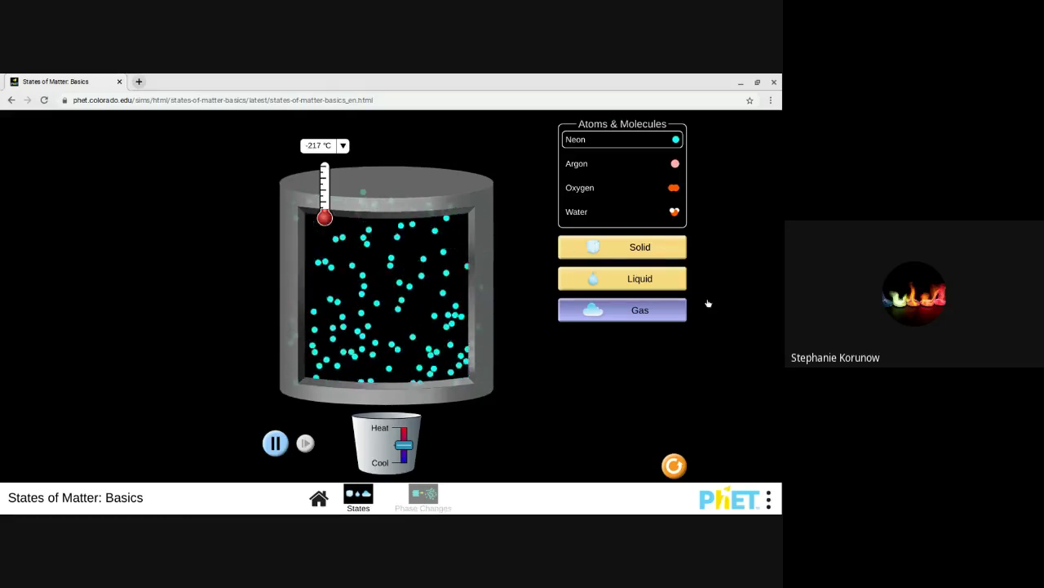
# Set neon to its solid state and heat it until it becomes a gas at about -190 °C.
pyautogui.click(647, 257)
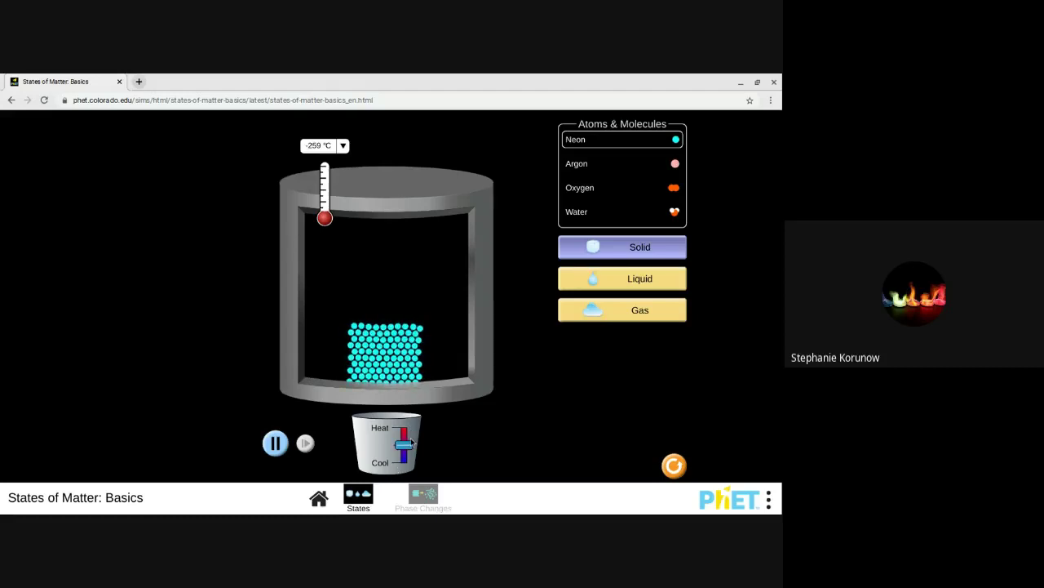
pyautogui.moveTo(404, 450); pyautogui.dragTo(441, 263)
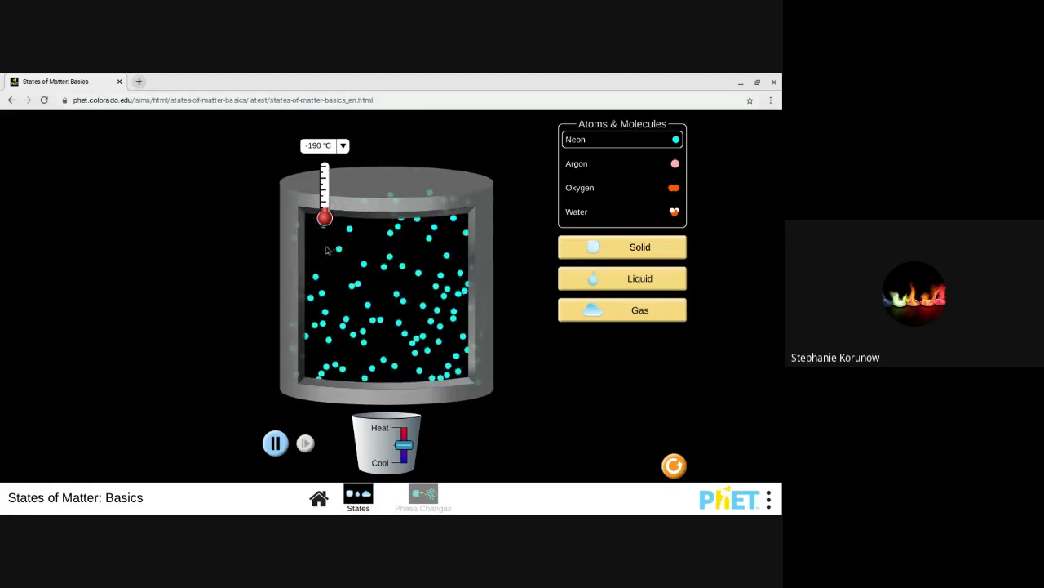
# Reset neon to a solid and heat it in stages, melting it to a liquid and evaporating it at about -220 °C.
pyautogui.click(592, 249)
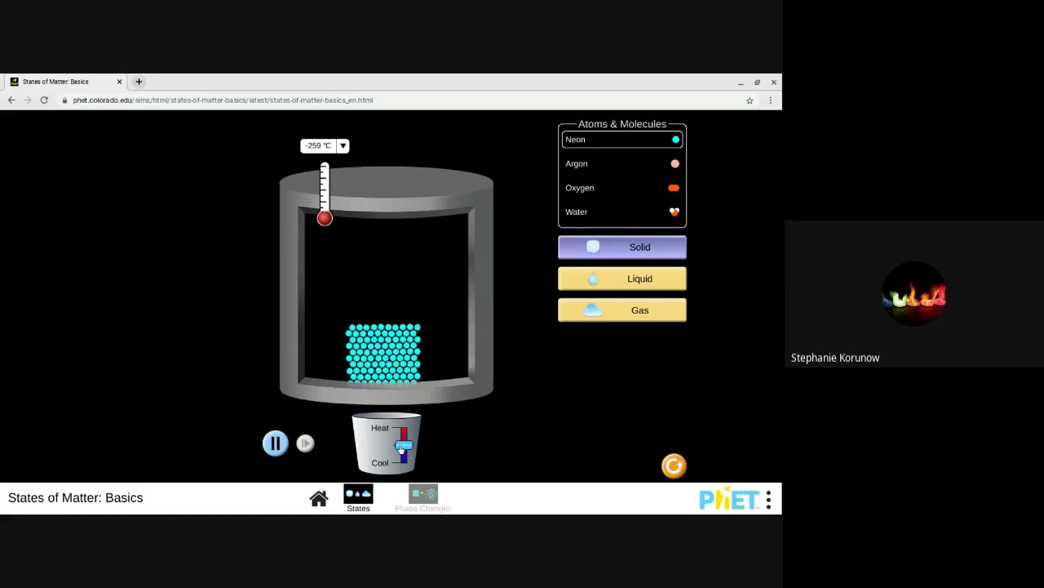
pyautogui.moveTo(403, 445); pyautogui.dragTo(401, 441)
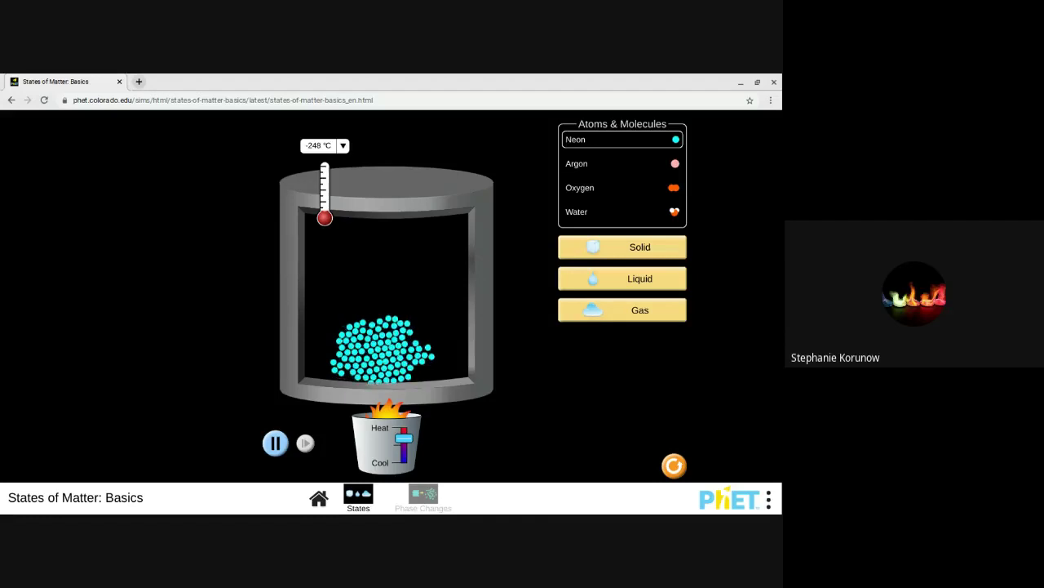
pyautogui.moveTo(404, 439); pyautogui.dragTo(401, 454)
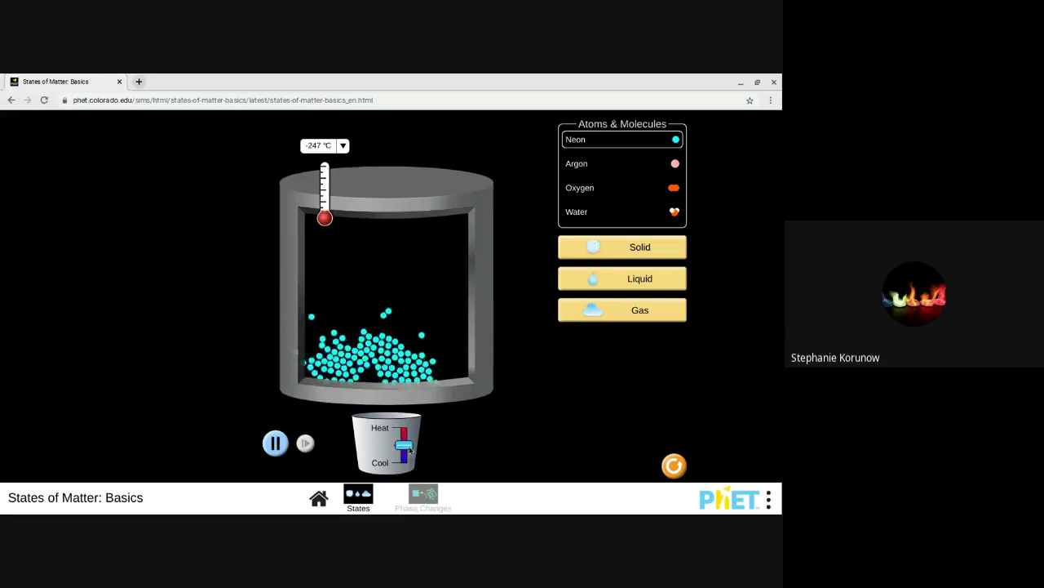
pyautogui.moveTo(408, 450); pyautogui.dragTo(473, 291)
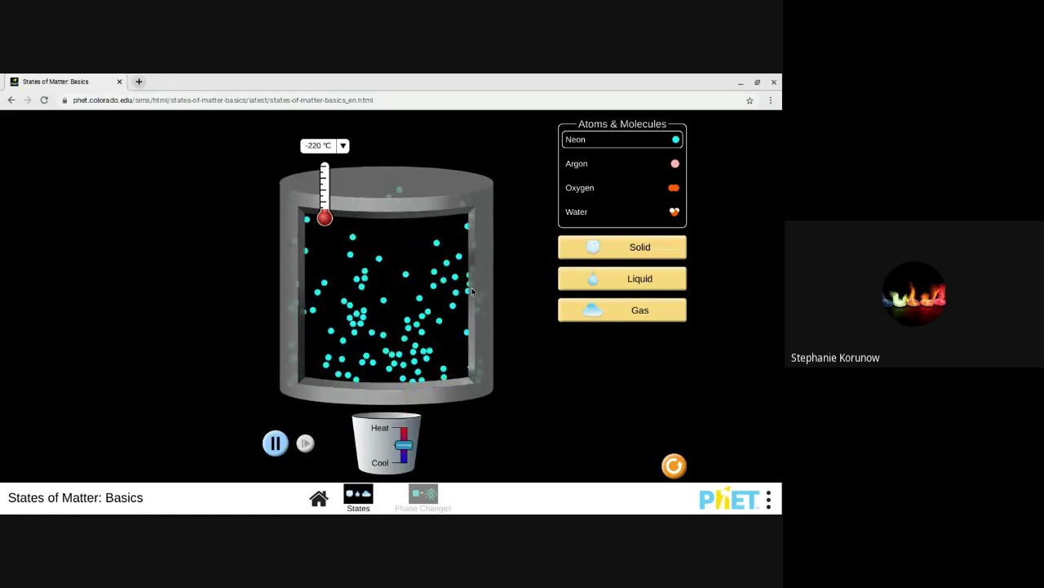
# Cycle neon through its preset solid, liquid and gas states, finishing with gas.
pyautogui.click(614, 245)
pyautogui.click(593, 279)
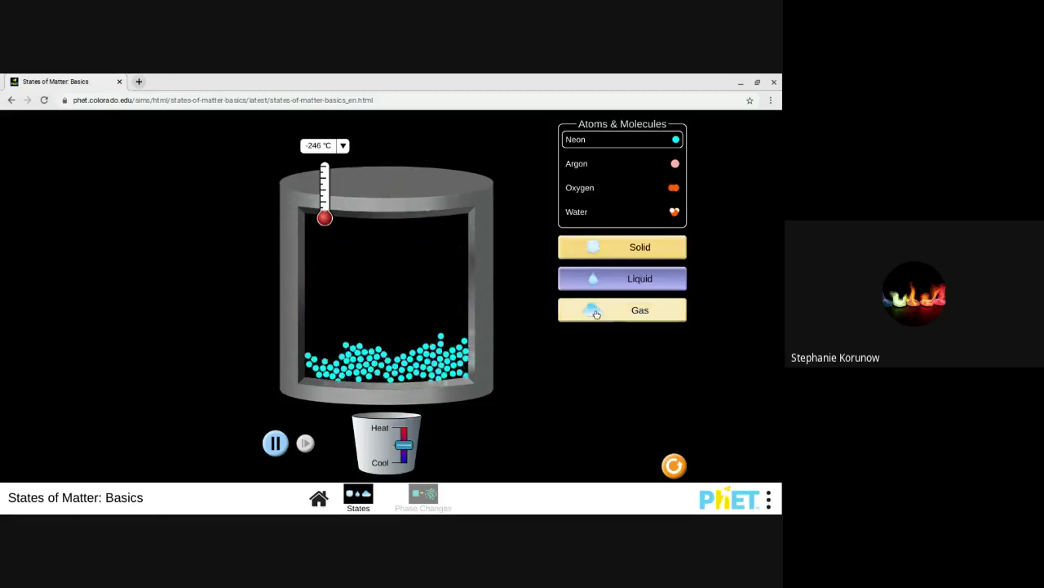
pyautogui.click(593, 314)
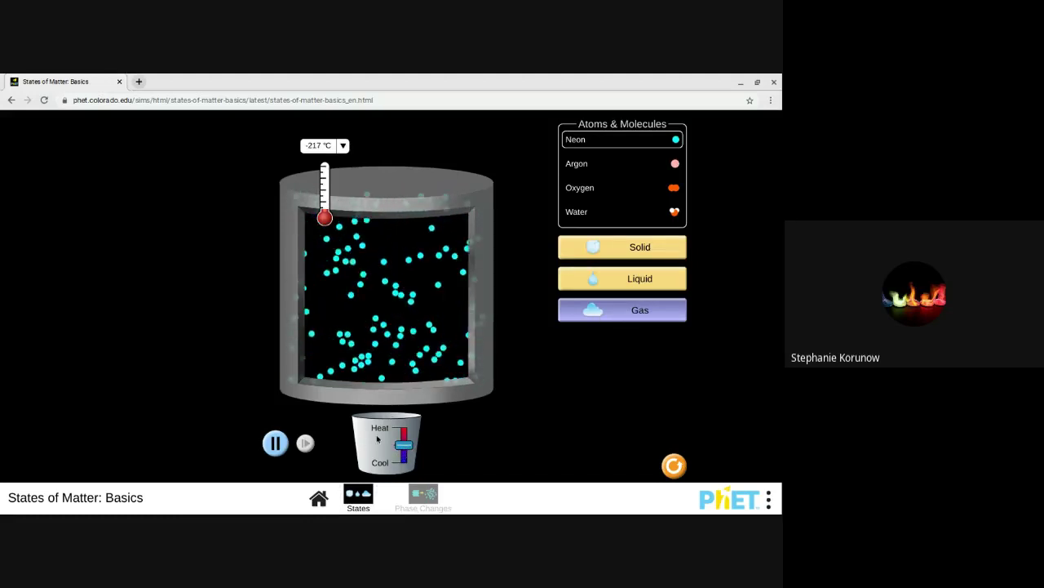
# Cool the neon gas with full cooling until it condenses at about -245 °C, and keep cooling it towards a solid.
pyautogui.moveTo(399, 448); pyautogui.dragTo(402, 463)
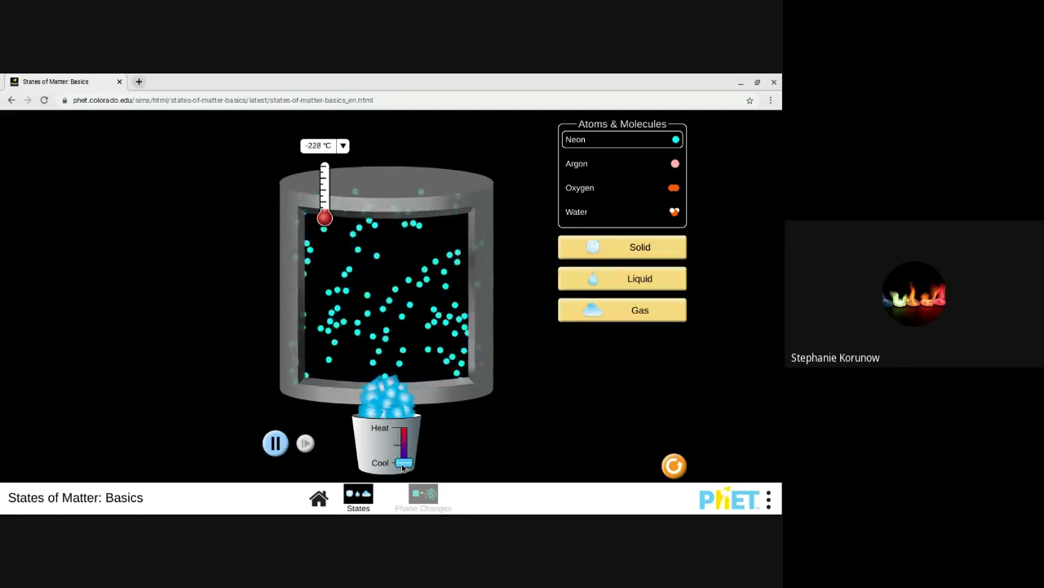
pyautogui.moveTo(403, 467); pyautogui.dragTo(402, 467)
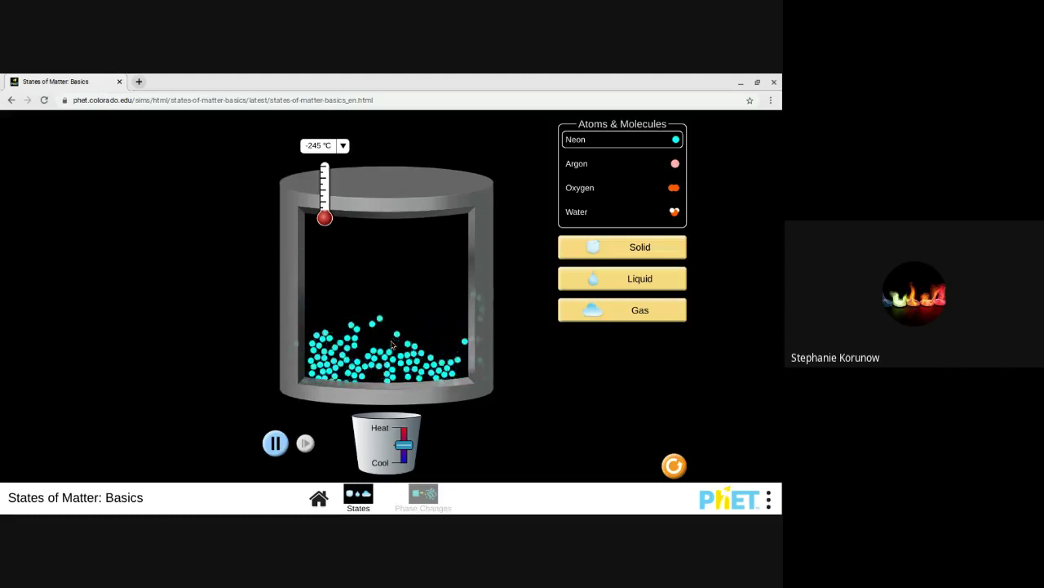
pyautogui.moveTo(403, 445); pyautogui.dragTo(394, 491)
# Reset neon to a gas and cool it down to a solid at about -271 °C.
pyautogui.click(639, 312)
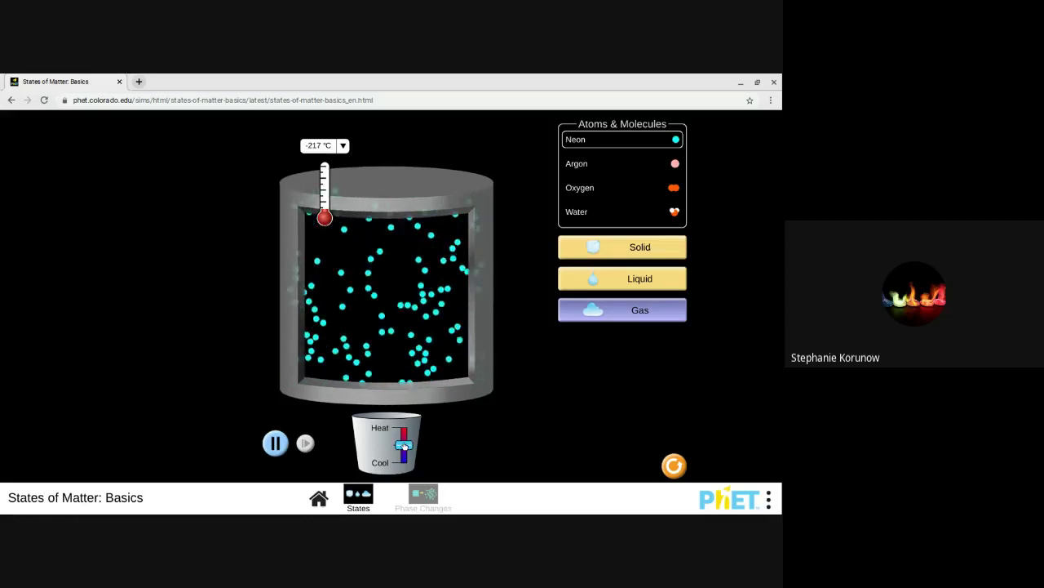
pyautogui.moveTo(404, 446); pyautogui.dragTo(406, 480)
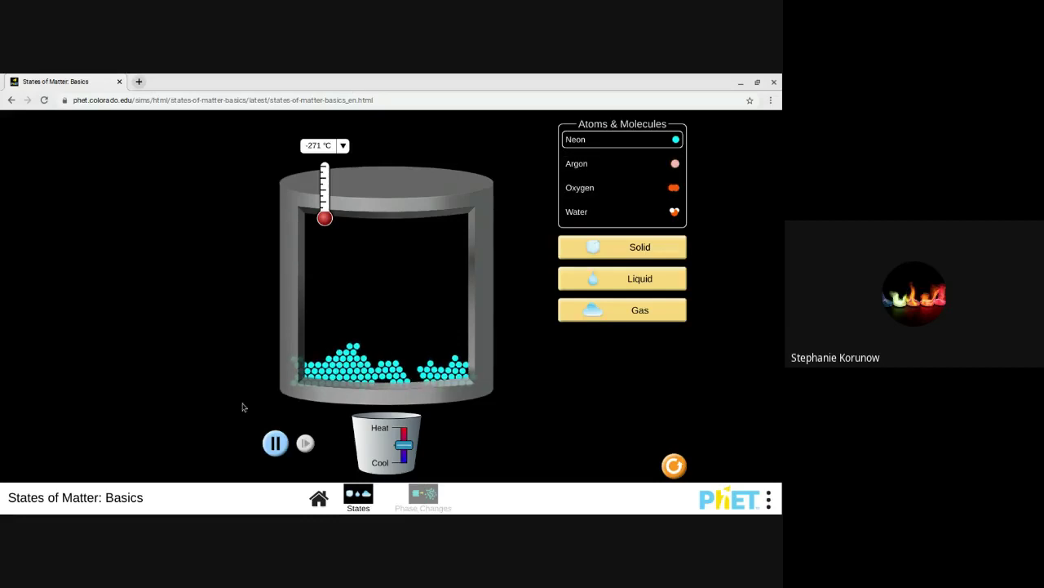
# Switch to water in its gas state and cool it to a liquid at about 33 °C.
pyautogui.click(611, 211)
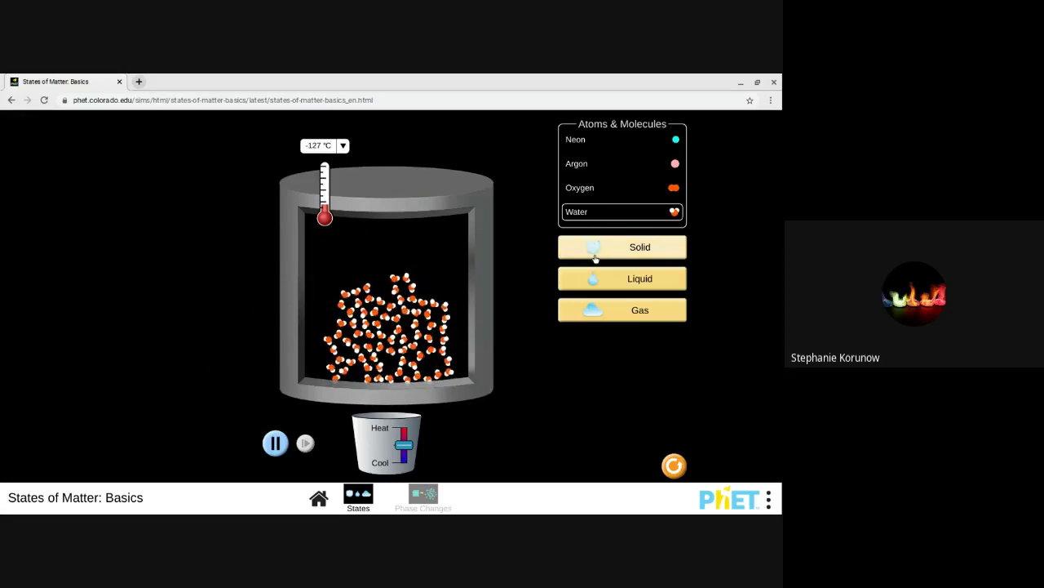
pyautogui.click(588, 311)
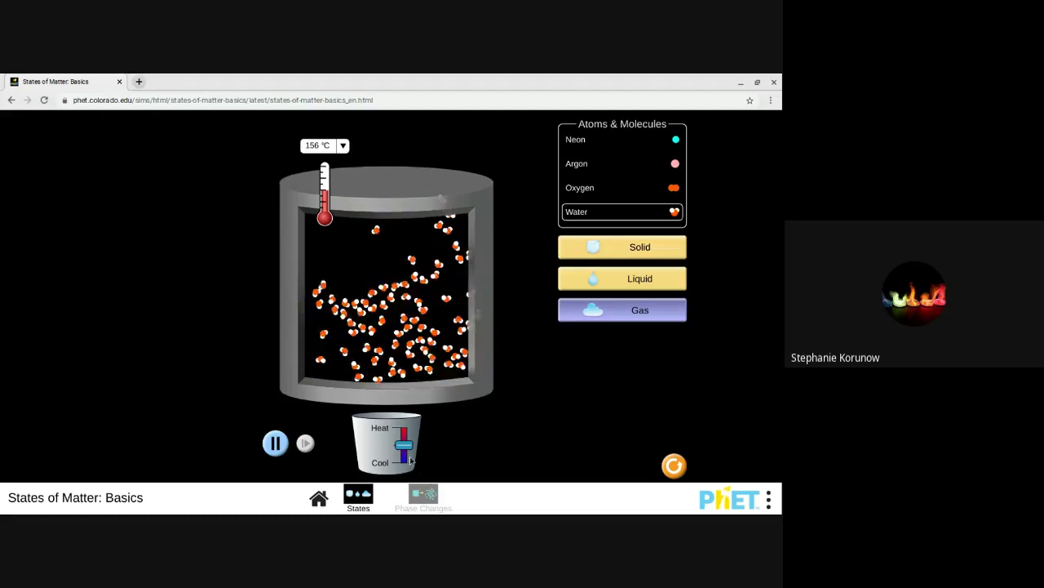
pyautogui.moveTo(406, 448); pyautogui.dragTo(404, 473)
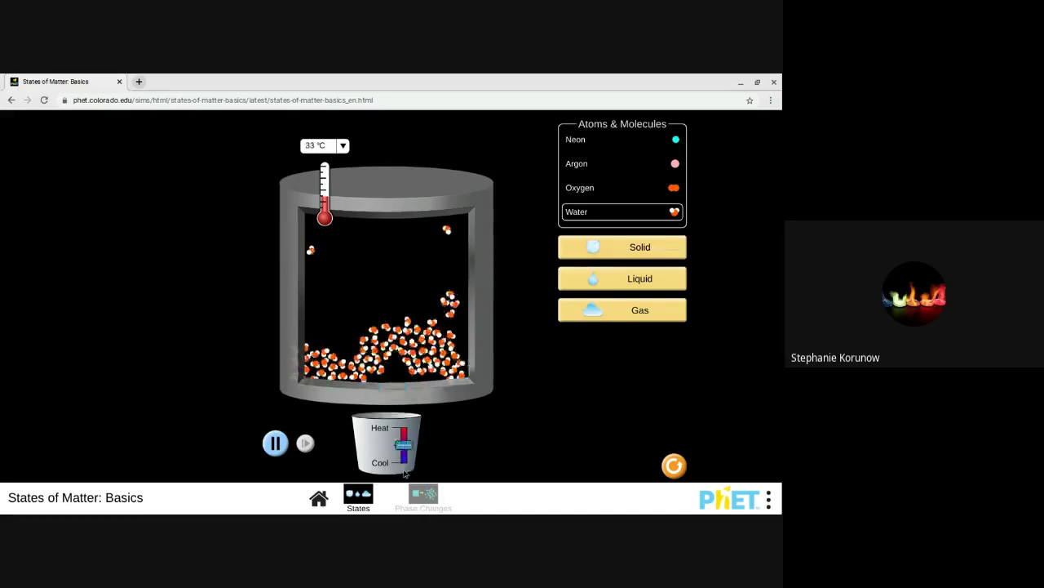
# Set water to its liquid state and apply full cooling until it reaches about -270 °C.
pyautogui.click(649, 279)
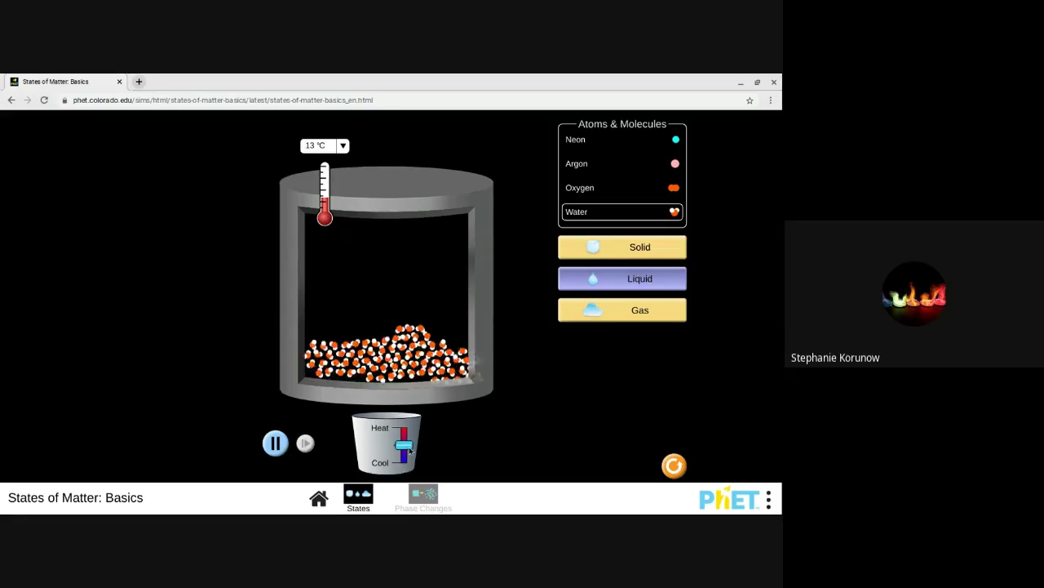
pyautogui.moveTo(409, 451); pyautogui.dragTo(406, 475)
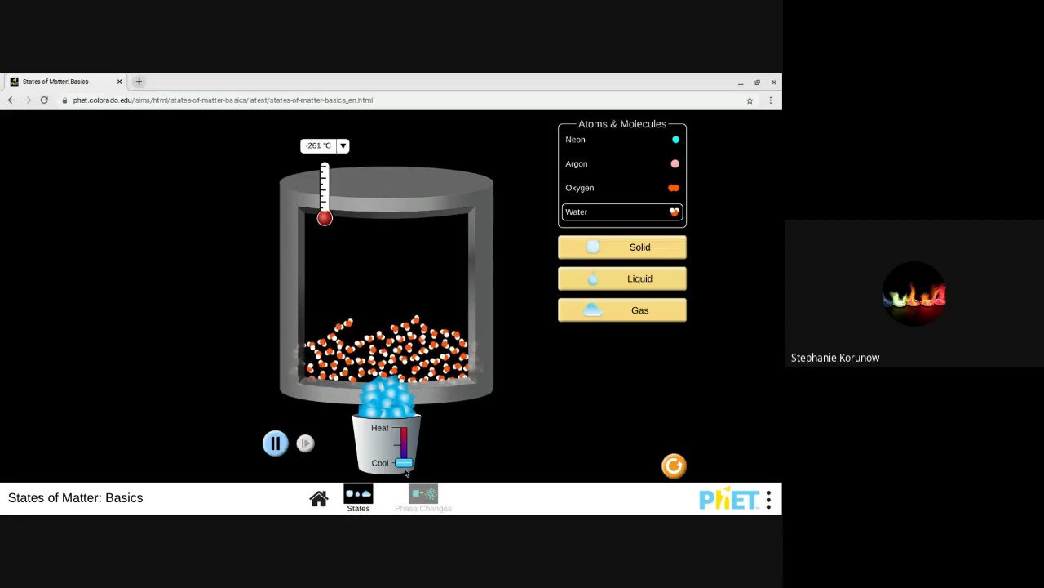
pyautogui.moveTo(405, 473); pyautogui.dragTo(406, 474)
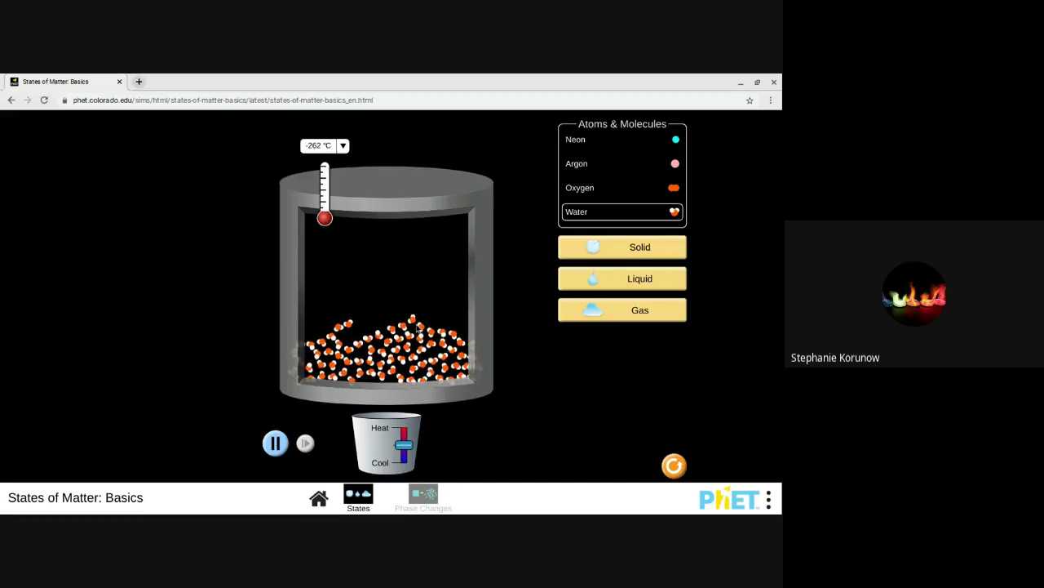
pyautogui.moveTo(403, 445); pyautogui.dragTo(405, 470)
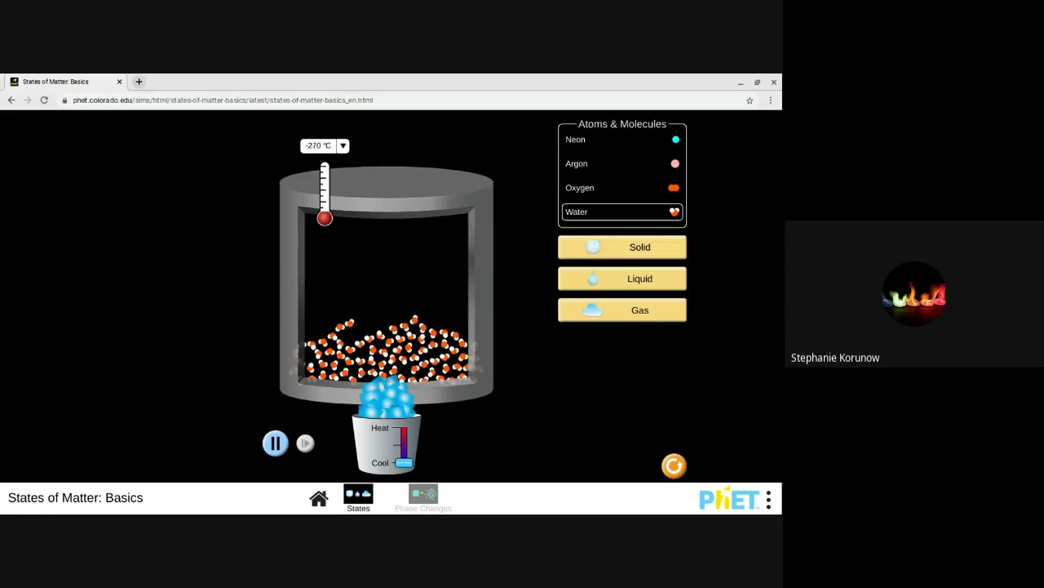
pyautogui.moveTo(404, 475); pyautogui.dragTo(405, 477)
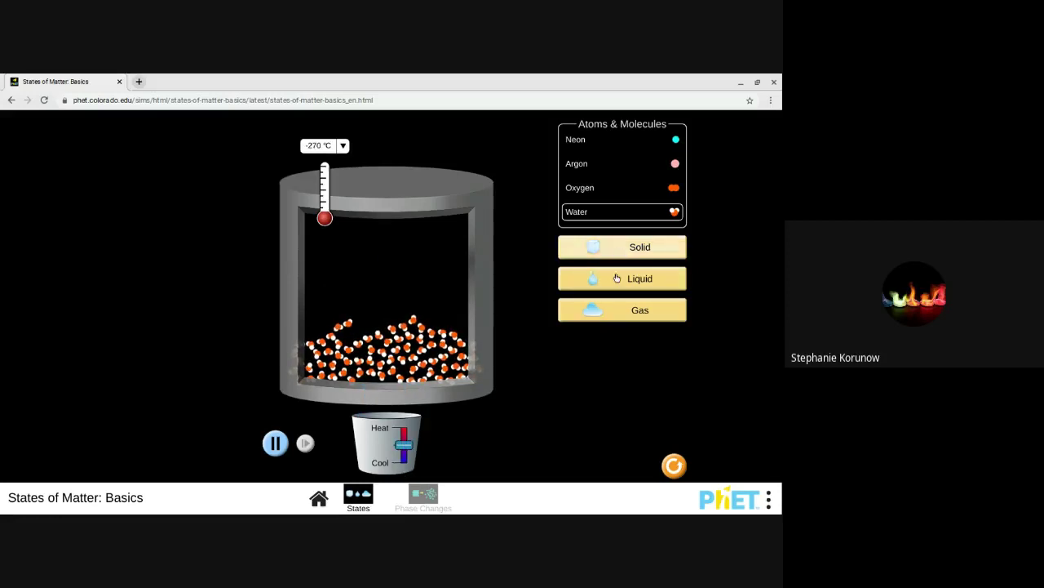
# Show water in its preset gas, liquid and solid states in turn, finishing with solid.
pyautogui.click(585, 308)
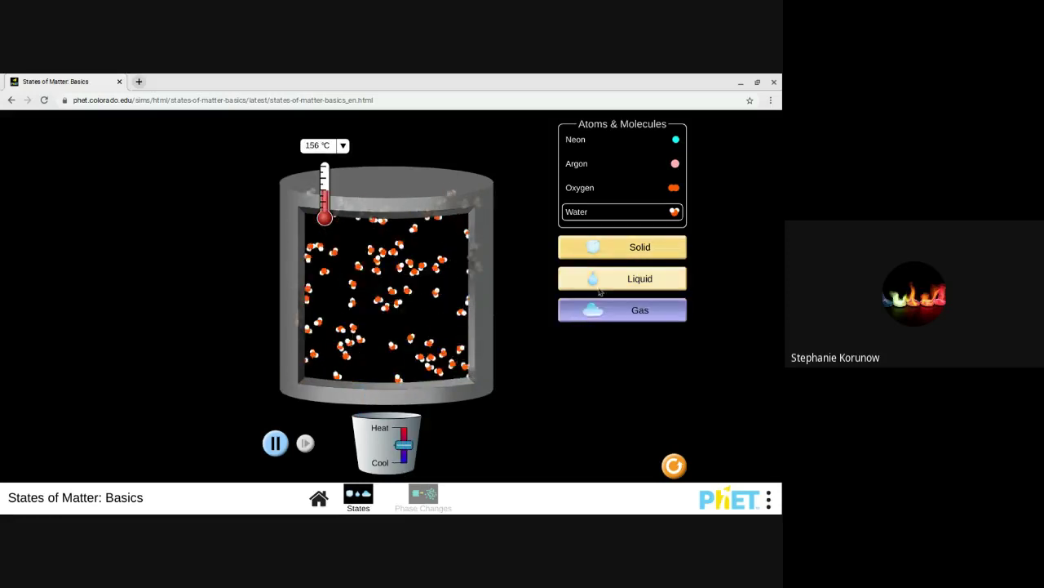
pyautogui.click(601, 281)
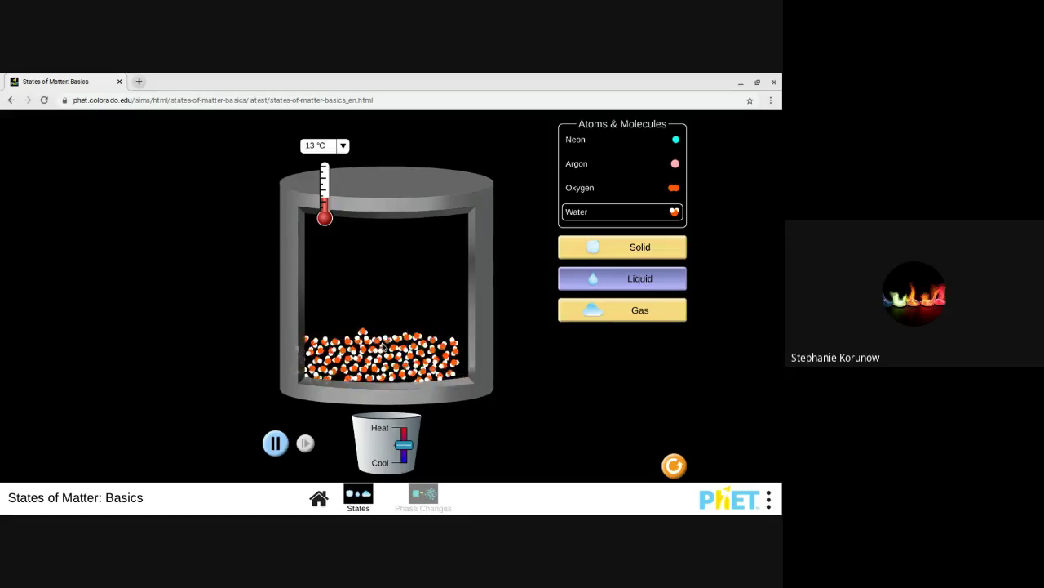
pyautogui.click(628, 249)
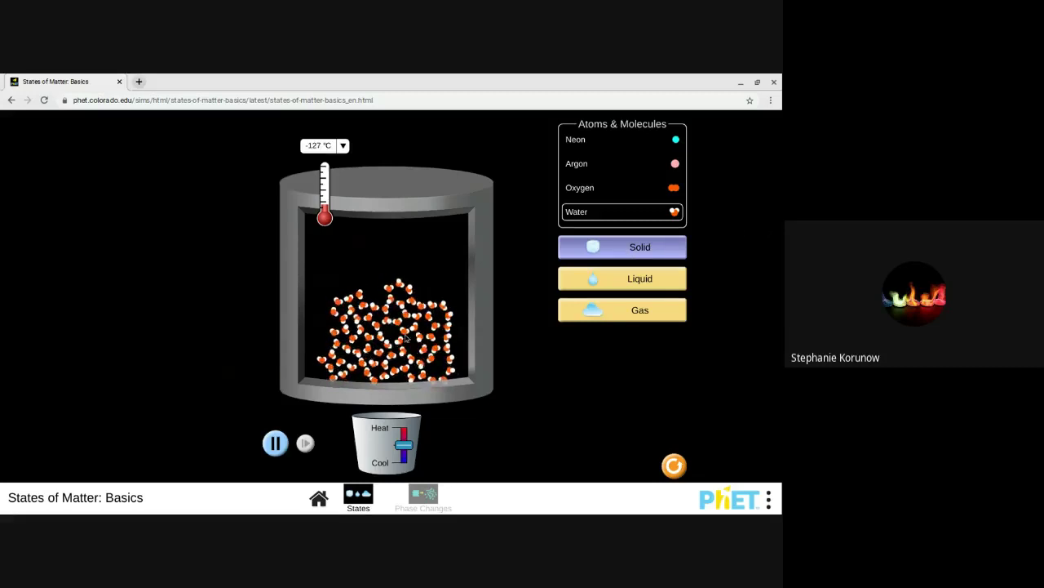
# Compare water's preset liquid and solid states by switching between them, finishing with liquid.
pyautogui.click(583, 285)
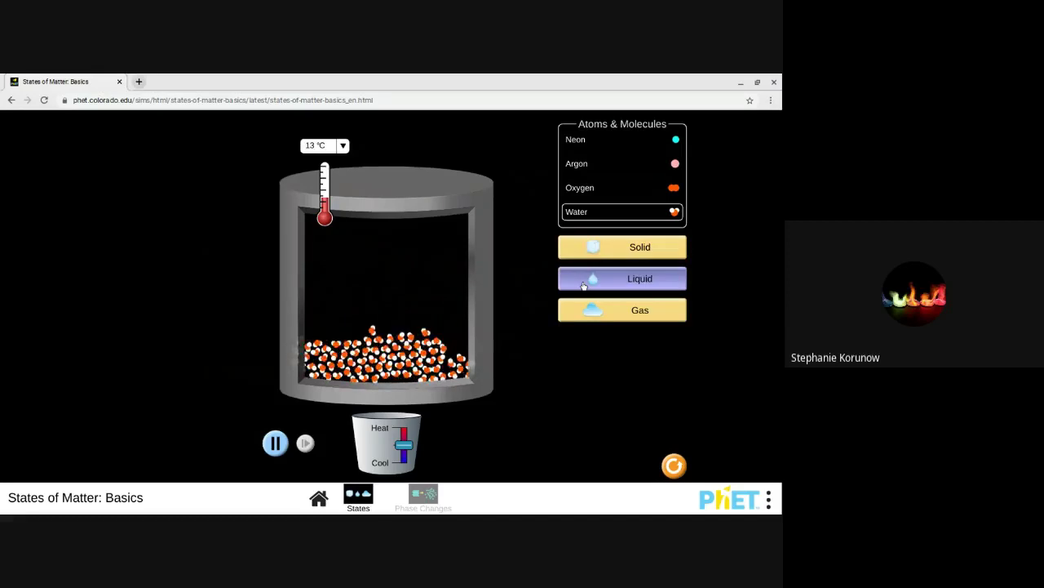
pyautogui.click(623, 245)
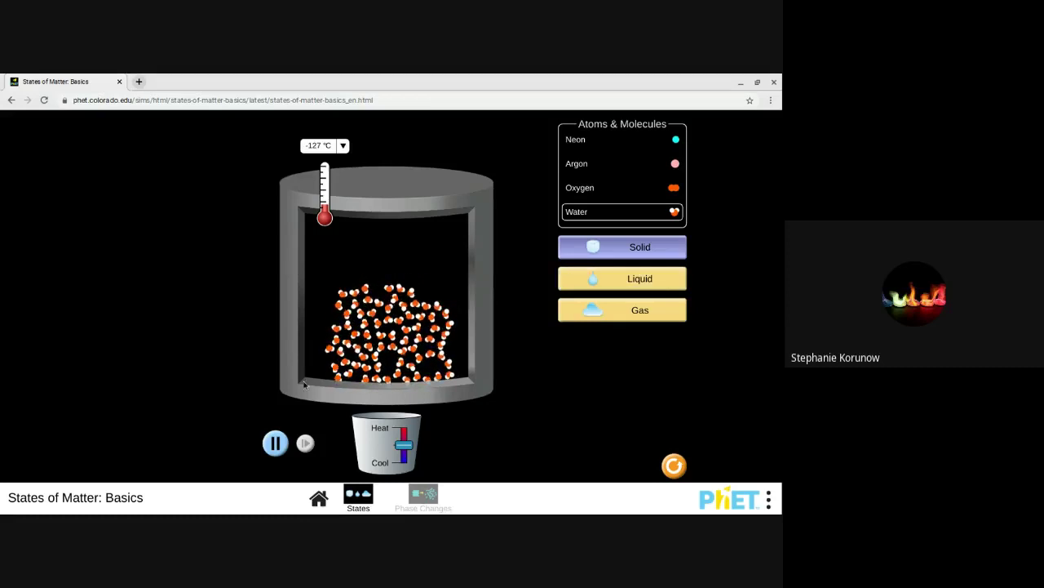
pyautogui.click(608, 284)
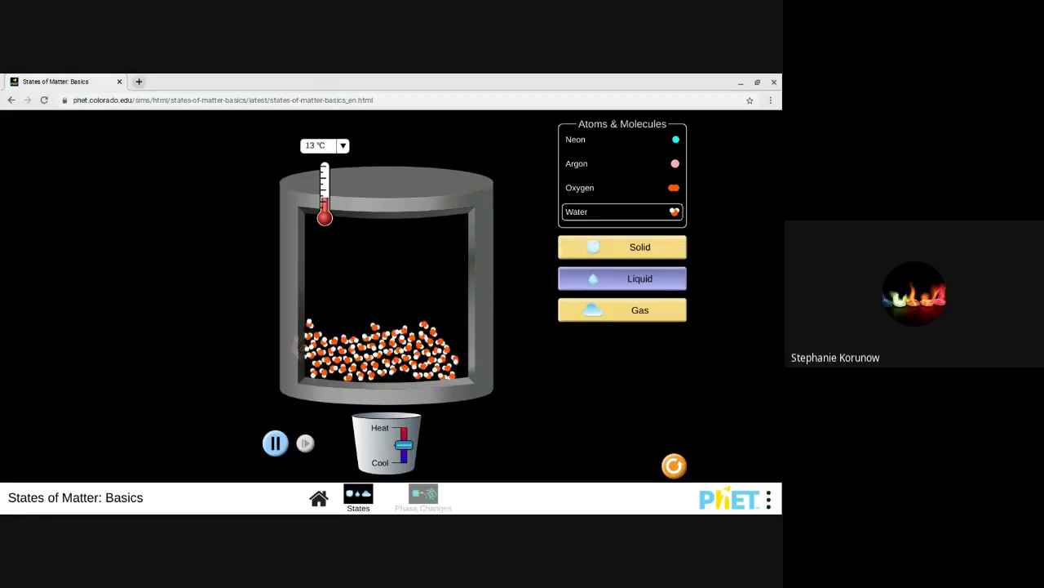
# Switch to neon and compare its preset solid and liquid states, finishing with liquid.
pyautogui.click(624, 142)
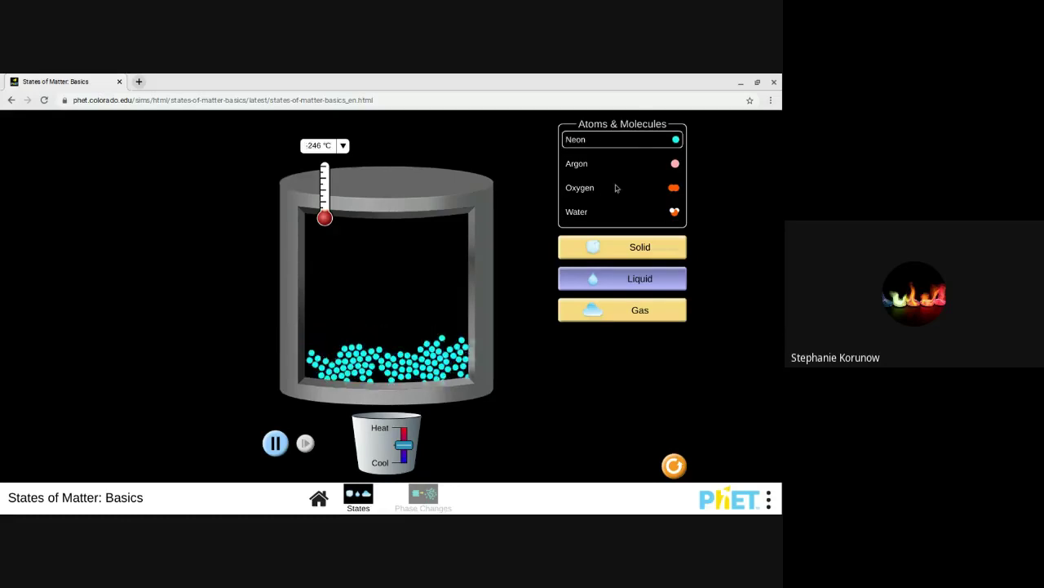
pyautogui.click(615, 247)
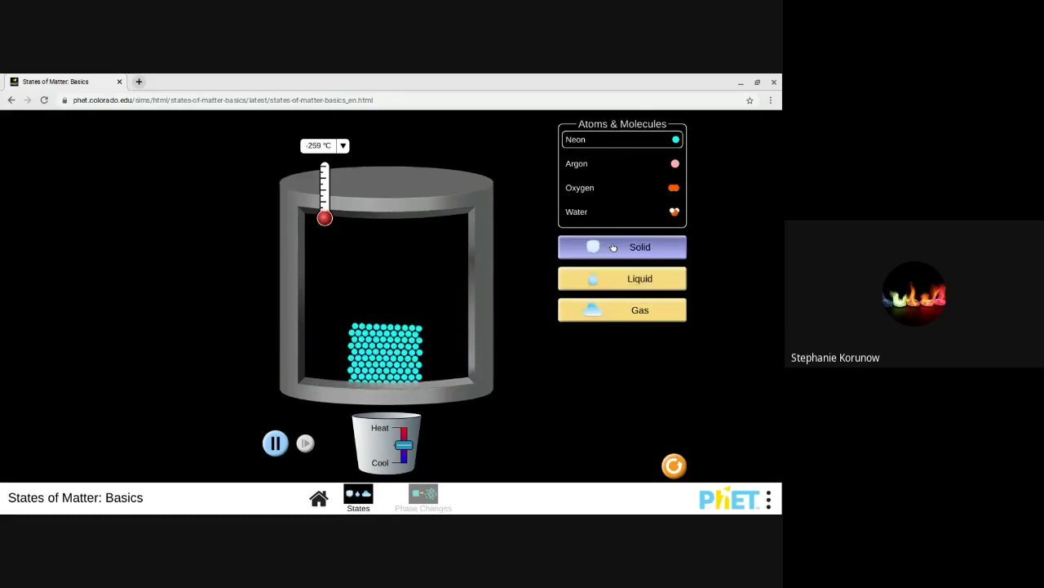
pyautogui.click(617, 279)
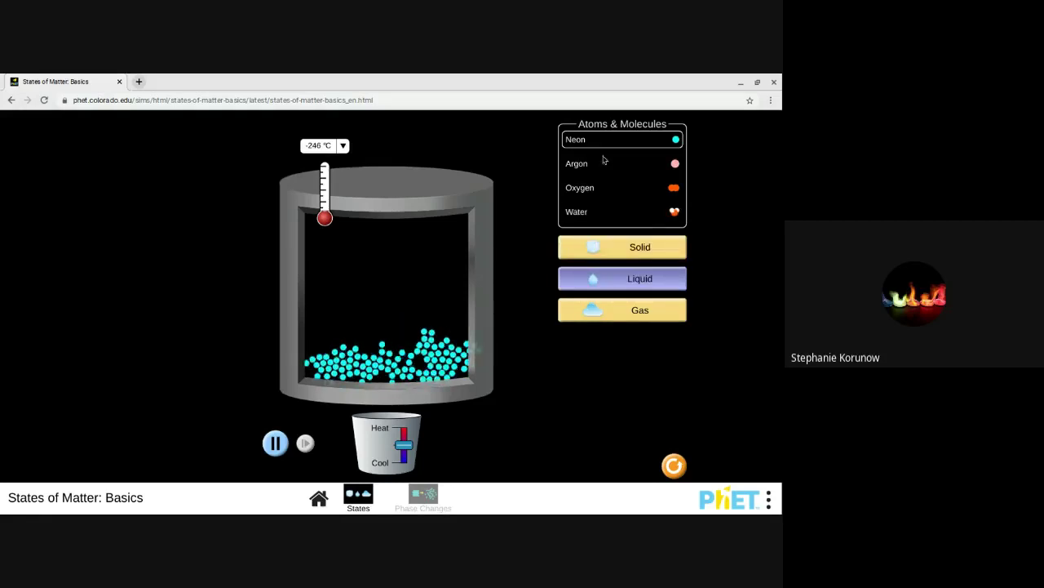
# Switch back to water, show its solid and gas presets, and fully cool the gas to about -140 °C.
pyautogui.click(575, 213)
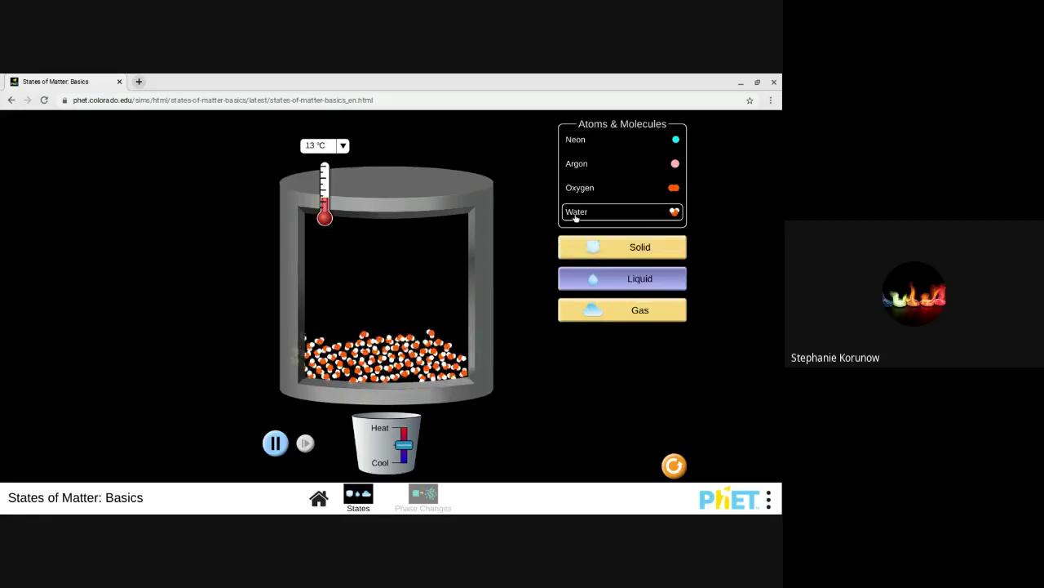
pyautogui.click(614, 256)
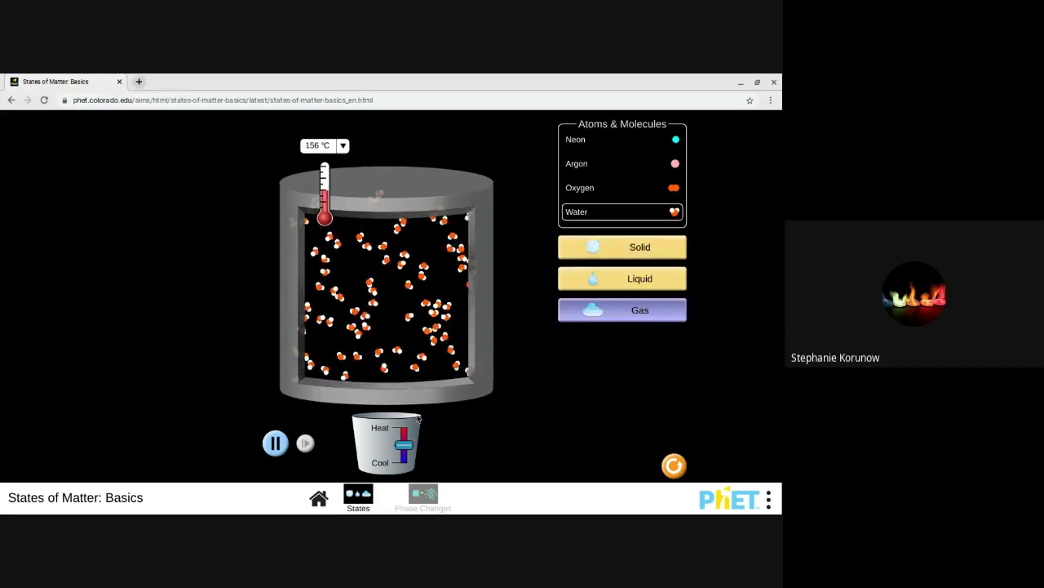
pyautogui.moveTo(411, 450); pyautogui.dragTo(404, 474)
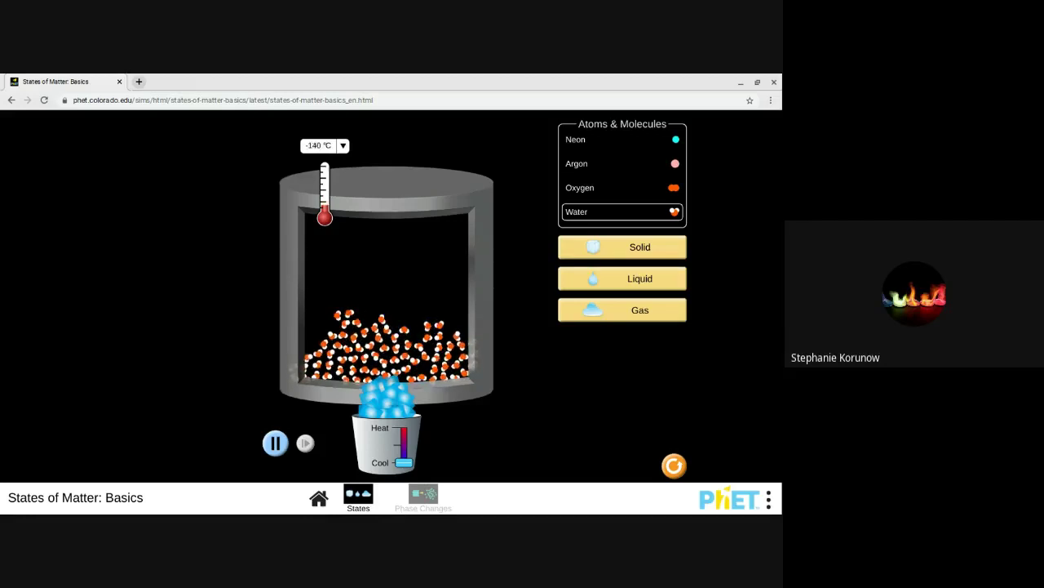
# Heat the water at full strength to above 200 °C and cool it back to about 151 °C.
pyautogui.moveTo(404, 463); pyautogui.dragTo(415, 413)
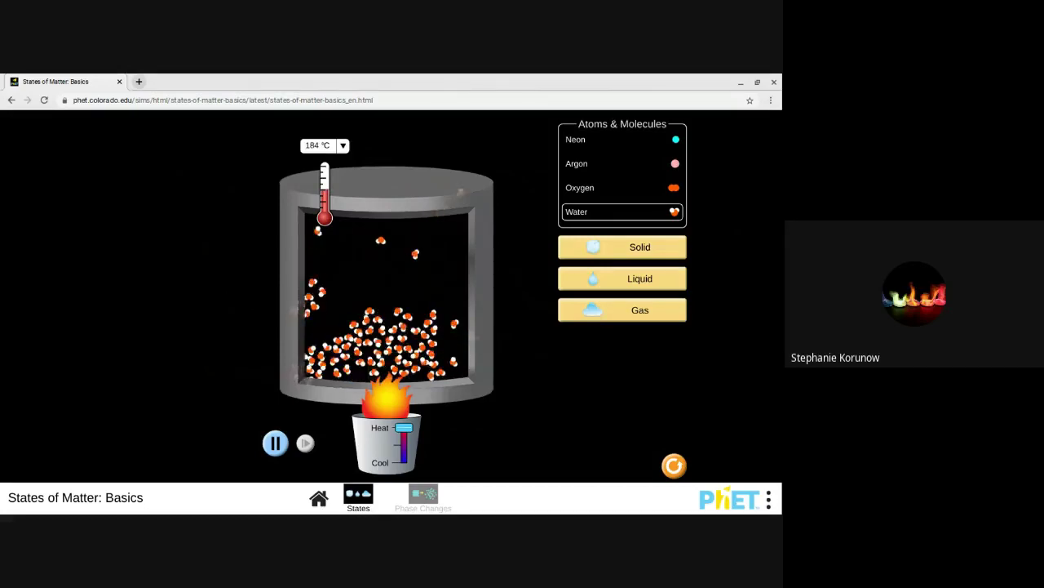
pyautogui.moveTo(403, 426); pyautogui.dragTo(404, 463)
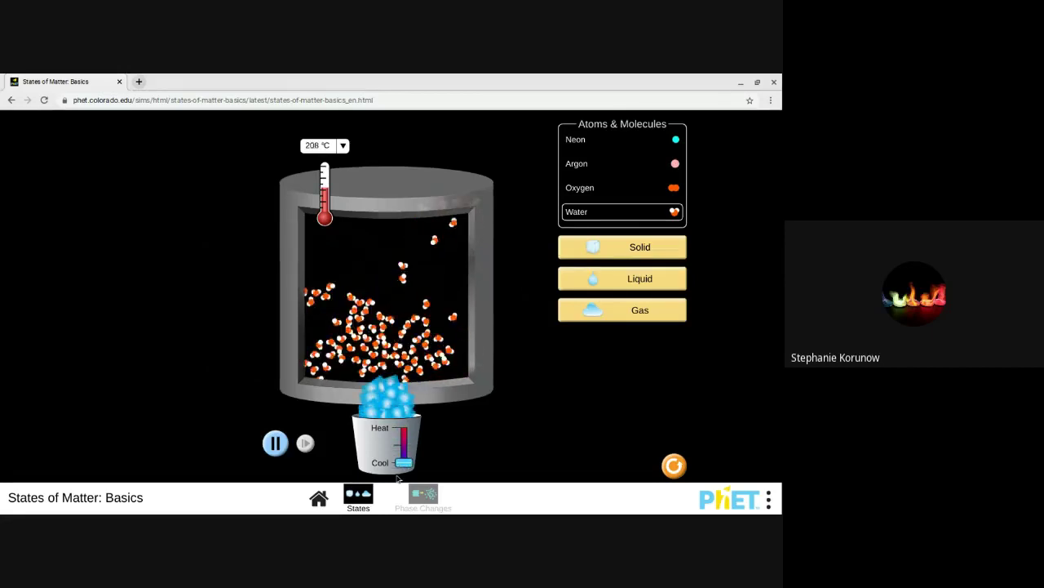
pyautogui.moveTo(404, 463); pyautogui.dragTo(398, 479)
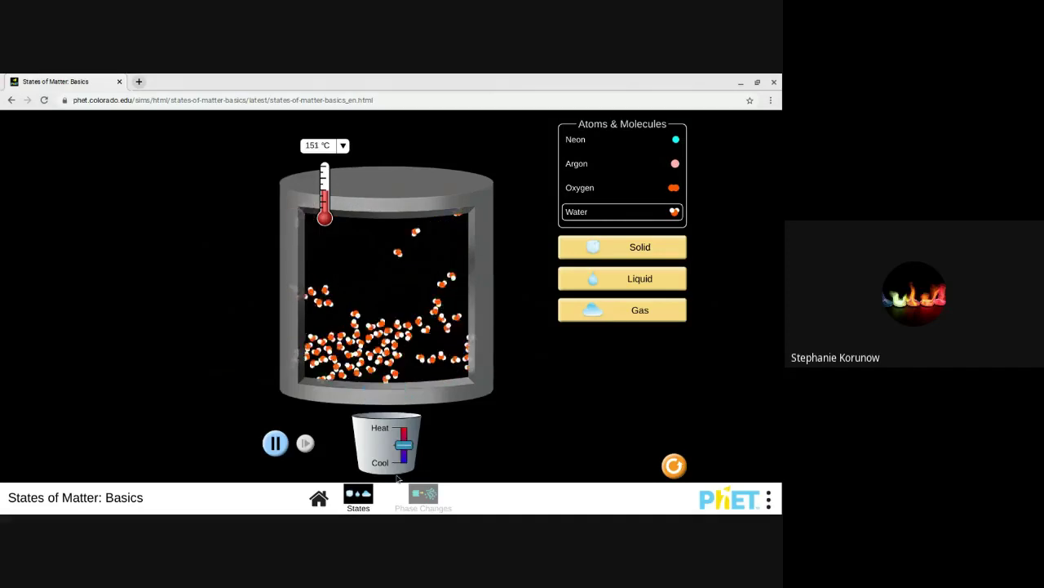
# Open the Phase Changes screen, cool the neon slightly, and view the thermometer's unit options while keeping kelvin.
pyautogui.click(432, 500)
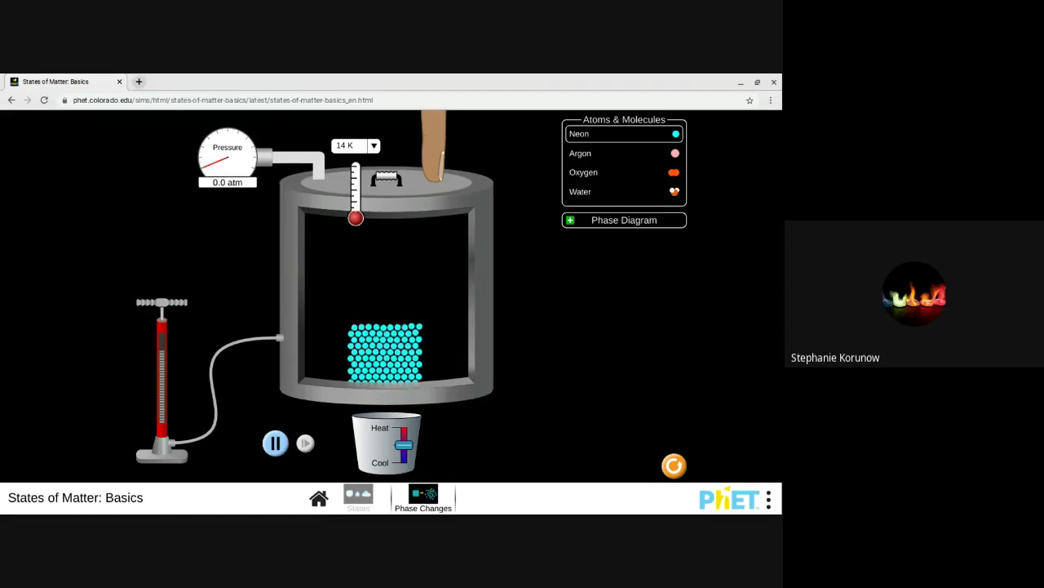
pyautogui.moveTo(408, 447)
pyautogui.mouseDown()
pyautogui.moveTo(408, 432)
pyautogui.moveTo(408, 464)
pyautogui.moveTo(408, 430)
pyautogui.moveTo(408, 462)
pyautogui.moveTo(407, 449)
pyautogui.mouseUp()
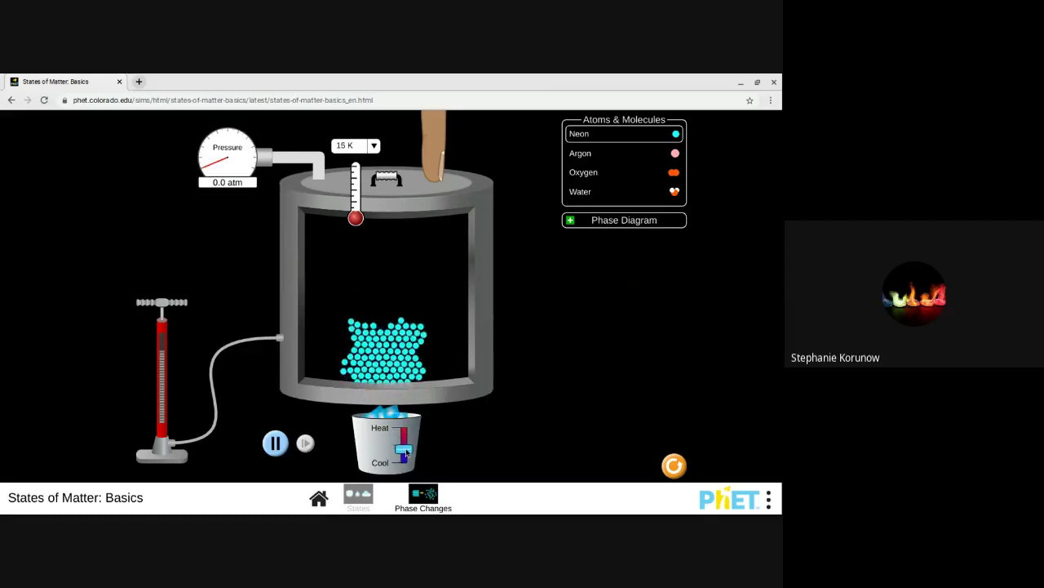
pyautogui.click(374, 148)
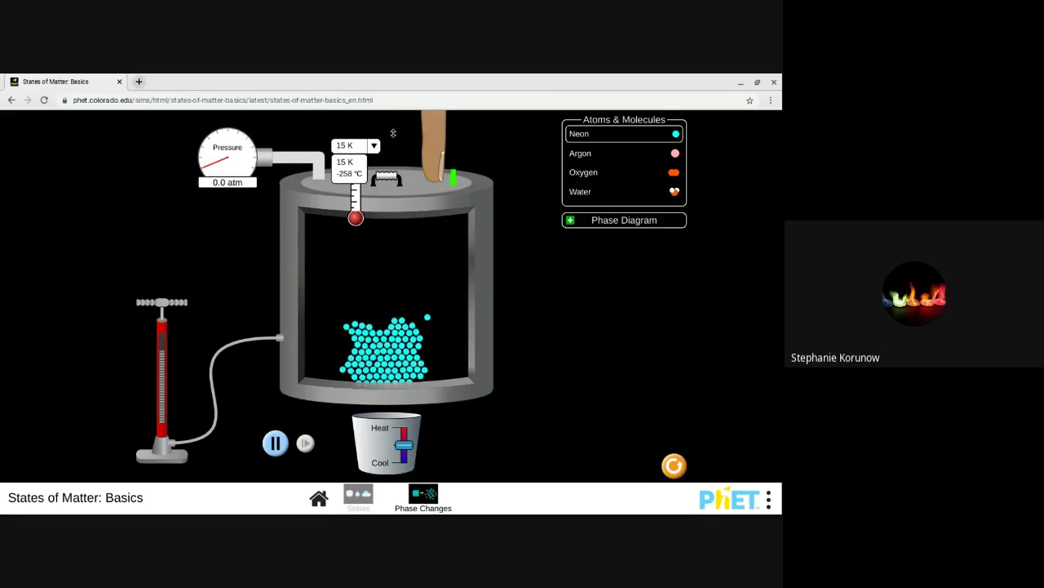
pyautogui.click(581, 296)
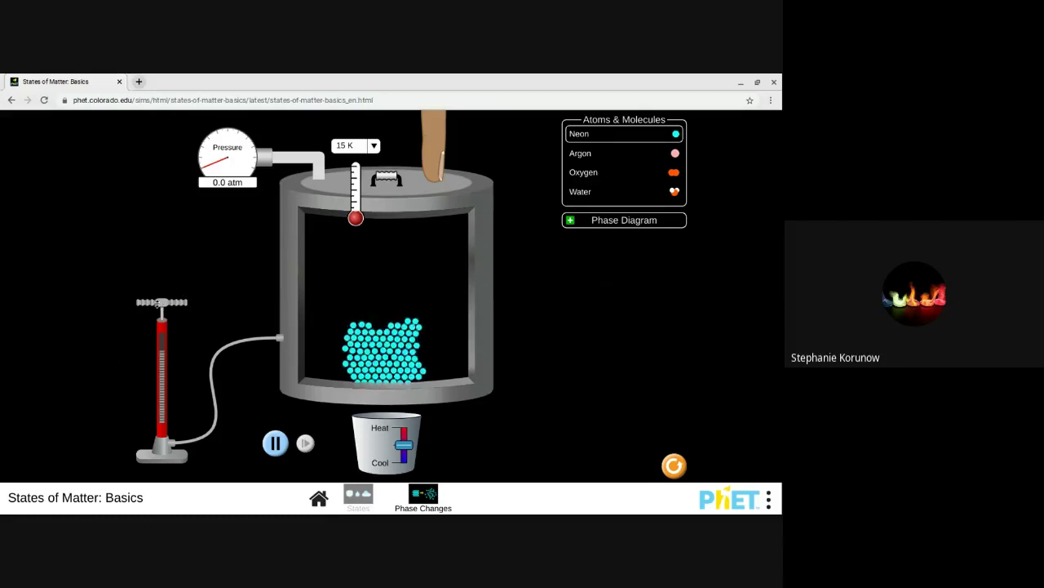
# Pump more neon into the container, bring it to about 32 K, and compress it by pushing the lid down.
pyautogui.moveTo(161, 302)
pyautogui.mouseDown()
pyautogui.moveTo(161, 228)
pyautogui.moveTo(168, 310)
pyautogui.mouseUp()
pyautogui.moveTo(205, 207); pyautogui.dragTo(199, 337)
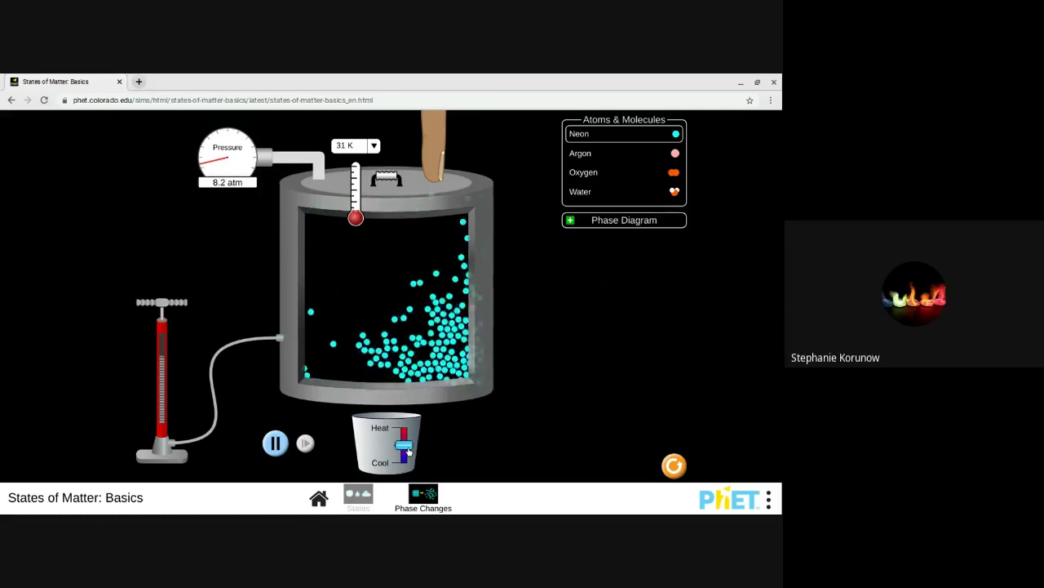
pyautogui.moveTo(403, 445)
pyautogui.mouseDown()
pyautogui.moveTo(406, 425)
pyautogui.moveTo(408, 462)
pyautogui.mouseUp()
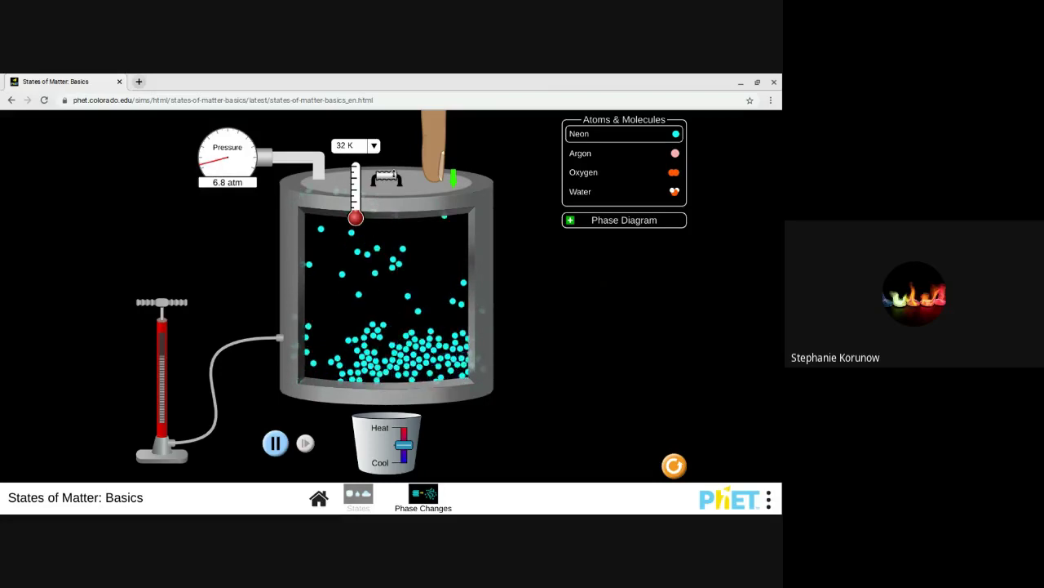
pyautogui.moveTo(386, 177); pyautogui.dragTo(399, 342)
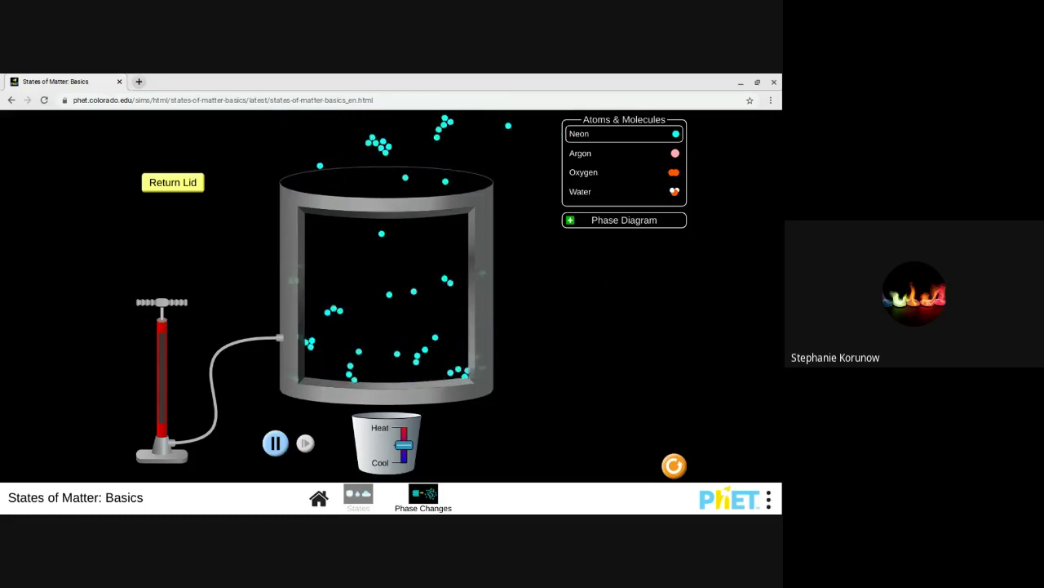
# Return the lid, lower it to about half the container's height, and heat the neon to about 177 K.
pyautogui.click(160, 186)
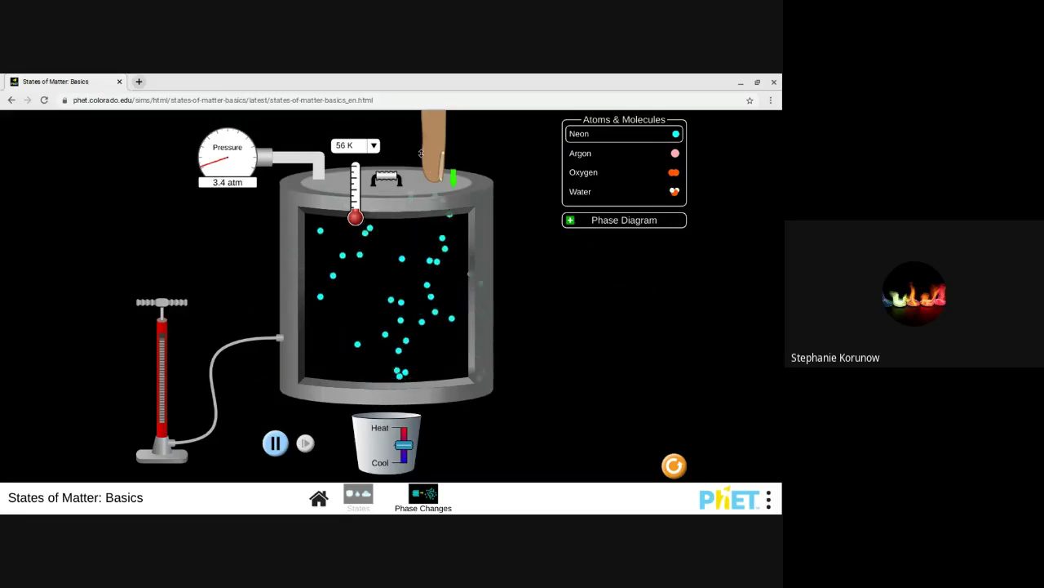
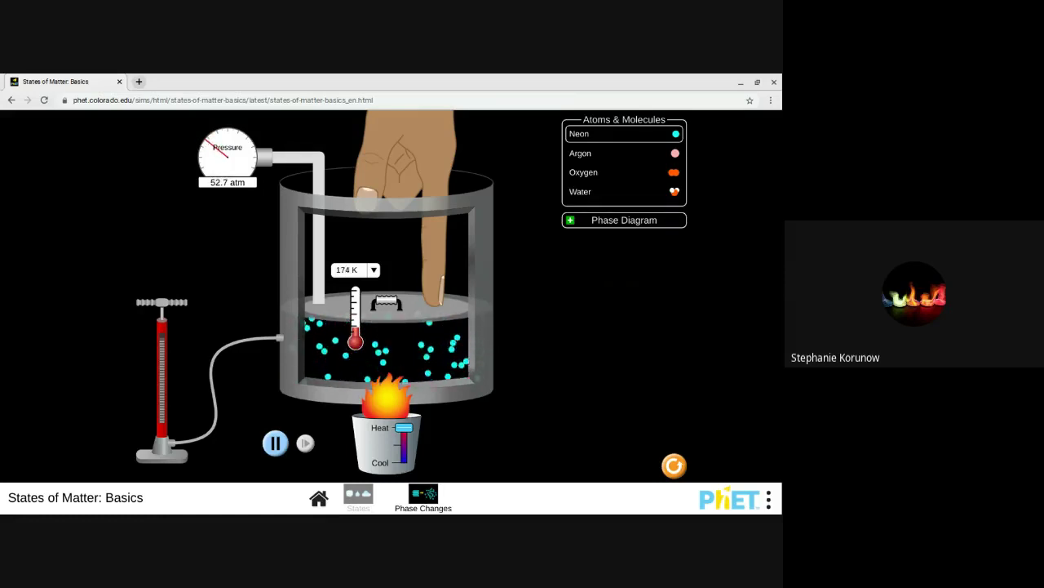
pyautogui.moveTo(404, 427); pyautogui.dragTo(410, 412)
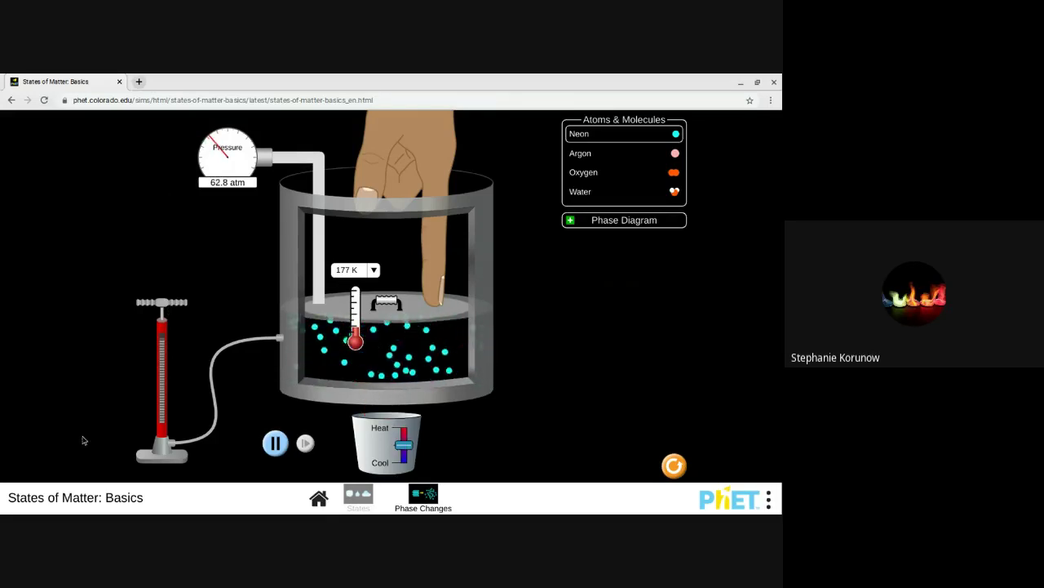
# Pump more neon into the compressed container, heat it slightly, and push the lid down further until it blows off.
pyautogui.moveTo(169, 300)
pyautogui.mouseDown()
pyautogui.moveTo(198, 210)
pyautogui.moveTo(190, 303)
pyautogui.moveTo(196, 198)
pyautogui.moveTo(188, 285)
pyautogui.moveTo(212, 294)
pyautogui.moveTo(196, 405)
pyautogui.moveTo(212, 258)
pyautogui.moveTo(179, 354)
pyautogui.moveTo(187, 228)
pyautogui.moveTo(134, 405)
pyautogui.mouseUp()
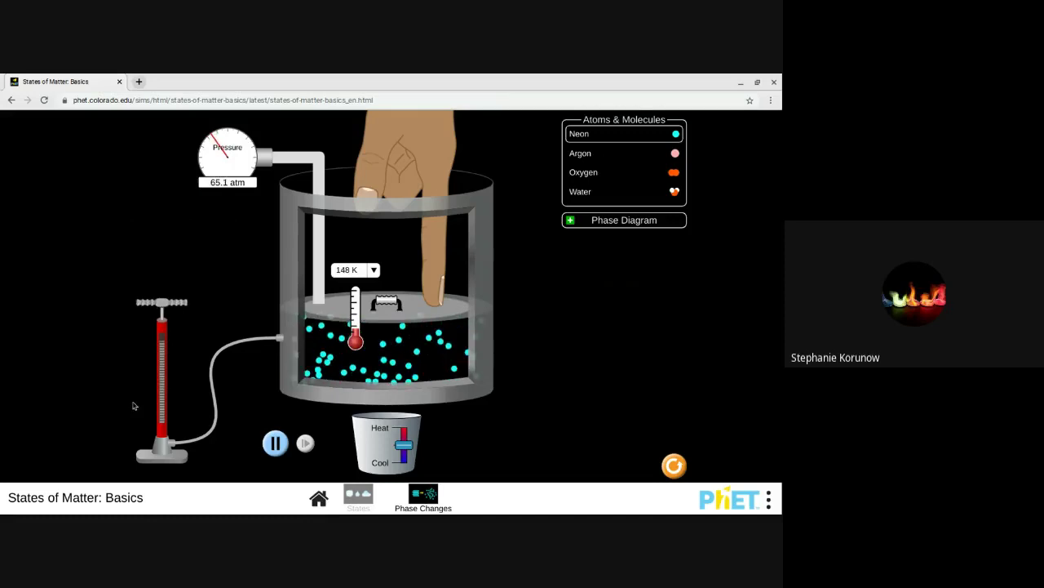
pyautogui.moveTo(161, 319); pyautogui.dragTo(115, 403)
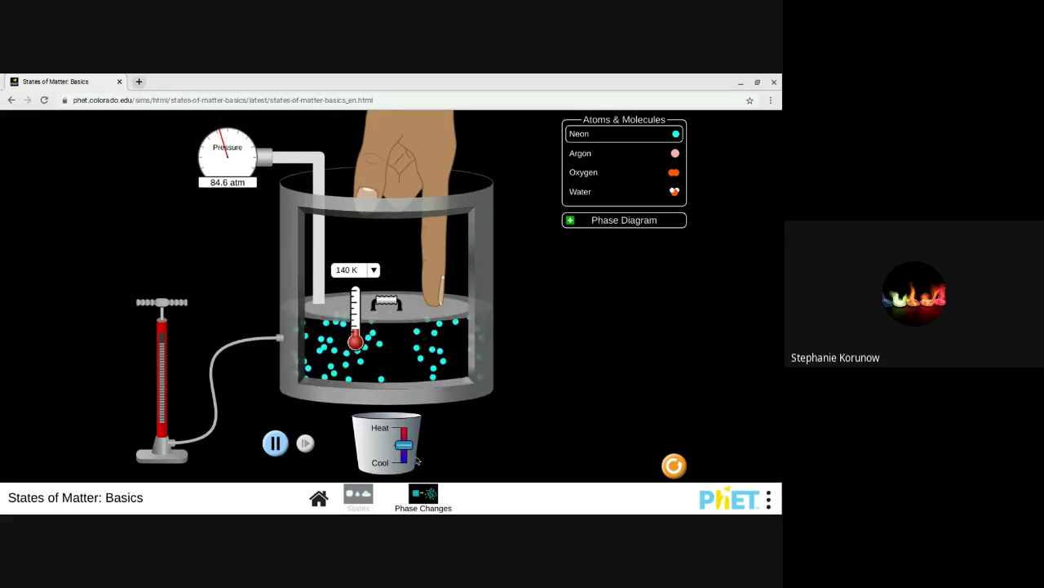
pyautogui.moveTo(412, 450); pyautogui.dragTo(421, 351)
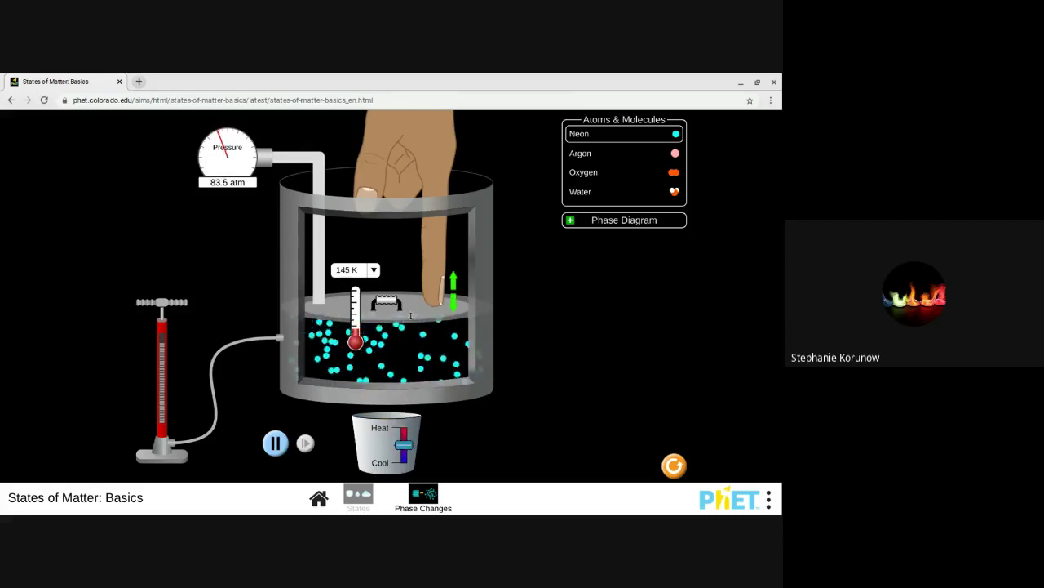
pyautogui.moveTo(440, 294); pyautogui.dragTo(440, 338)
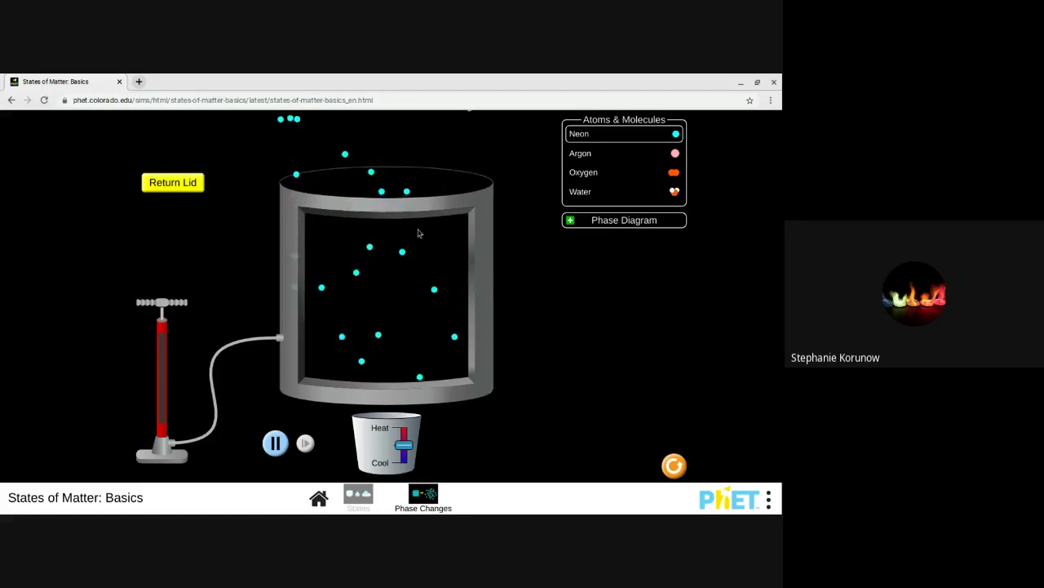
# Return the lid and bring the remaining neon to about 90 K.
pyautogui.click(171, 187)
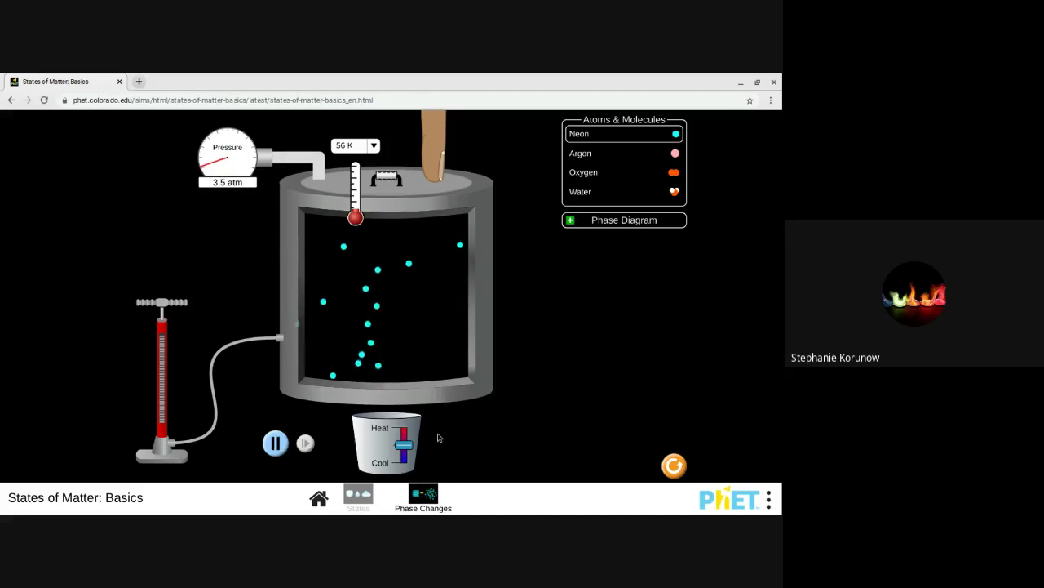
pyautogui.moveTo(403, 447); pyautogui.dragTo(397, 481)
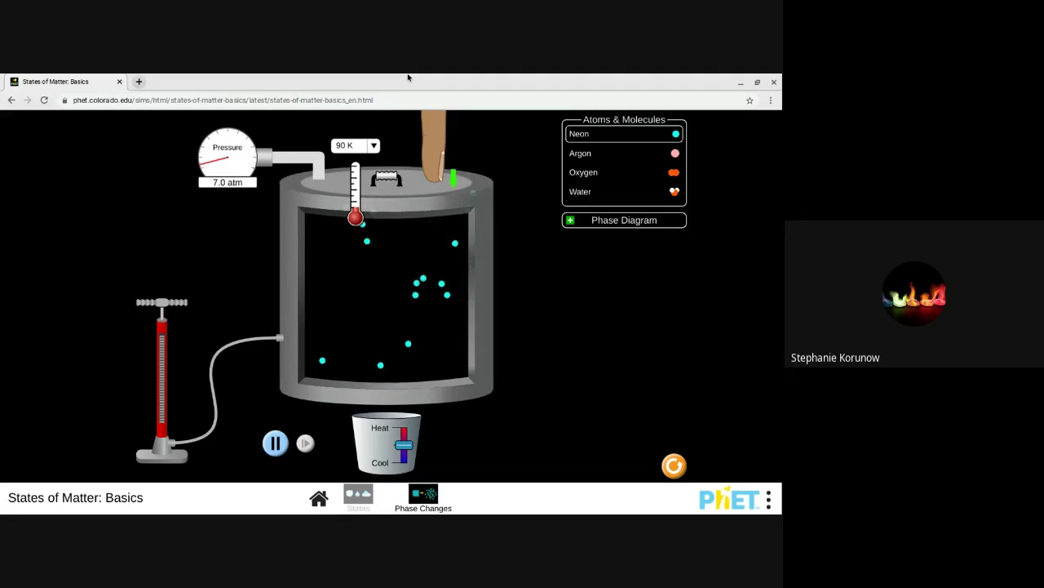
# Expand the phase diagram, lower the lid slightly, and pump a little more neon into the container.
pyautogui.click(585, 225)
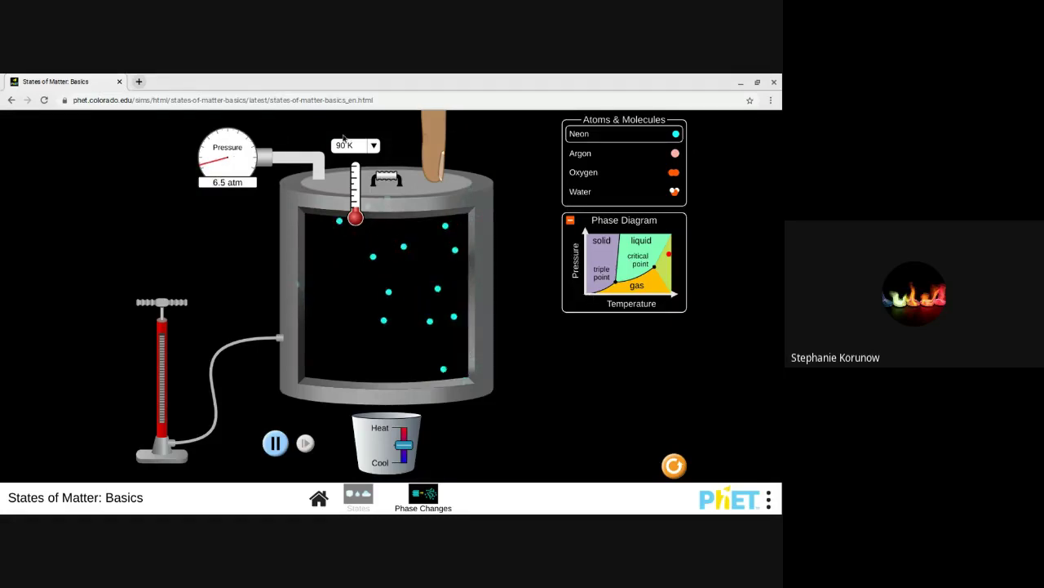
pyautogui.moveTo(386, 177); pyautogui.dragTo(391, 182)
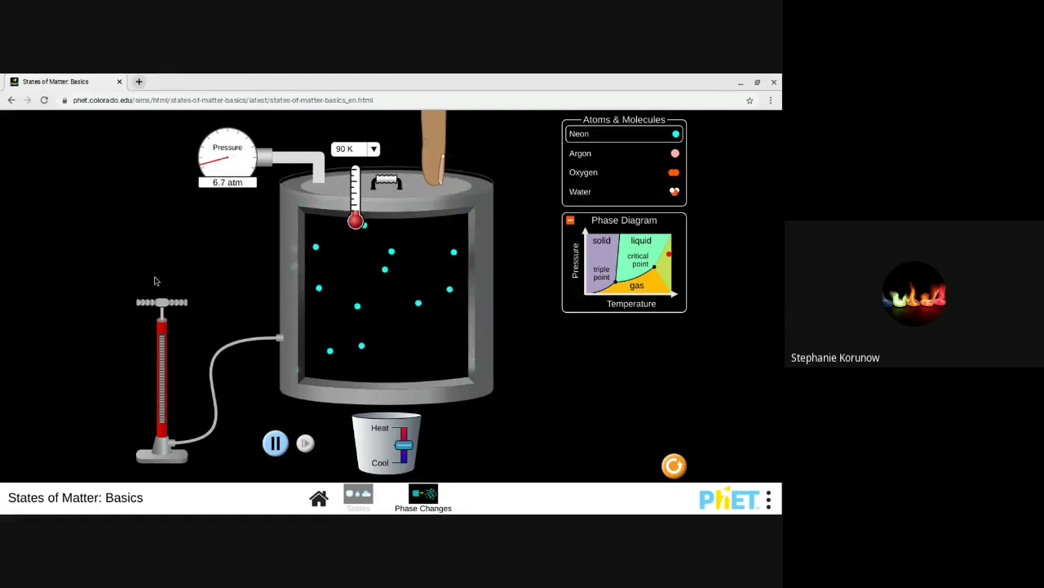
pyautogui.moveTo(159, 303); pyautogui.dragTo(163, 361)
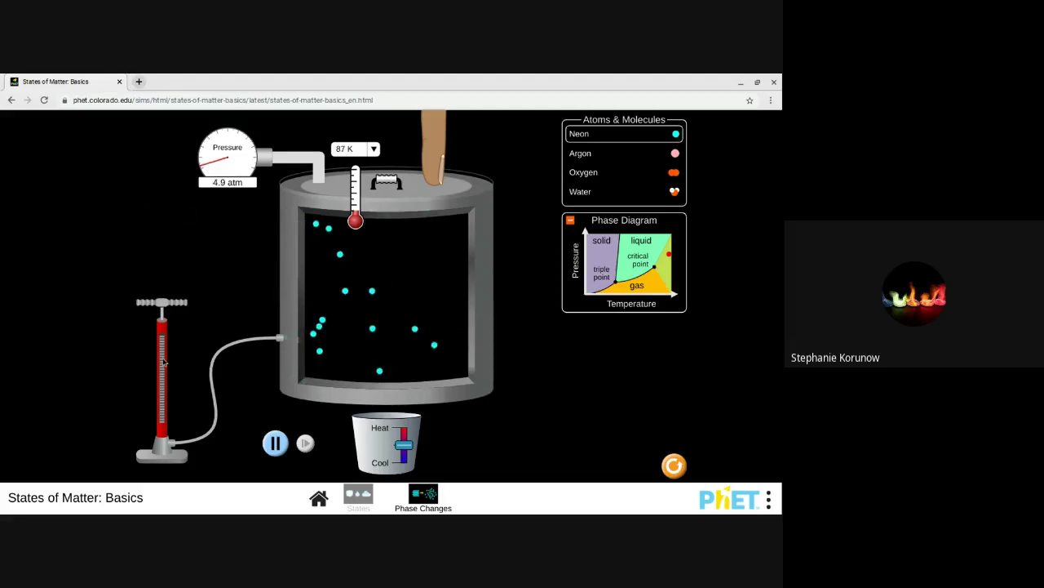
# Show water on the phase diagram, switch back to neon, and fully cool it to about 12 K.
pyautogui.click(622, 191)
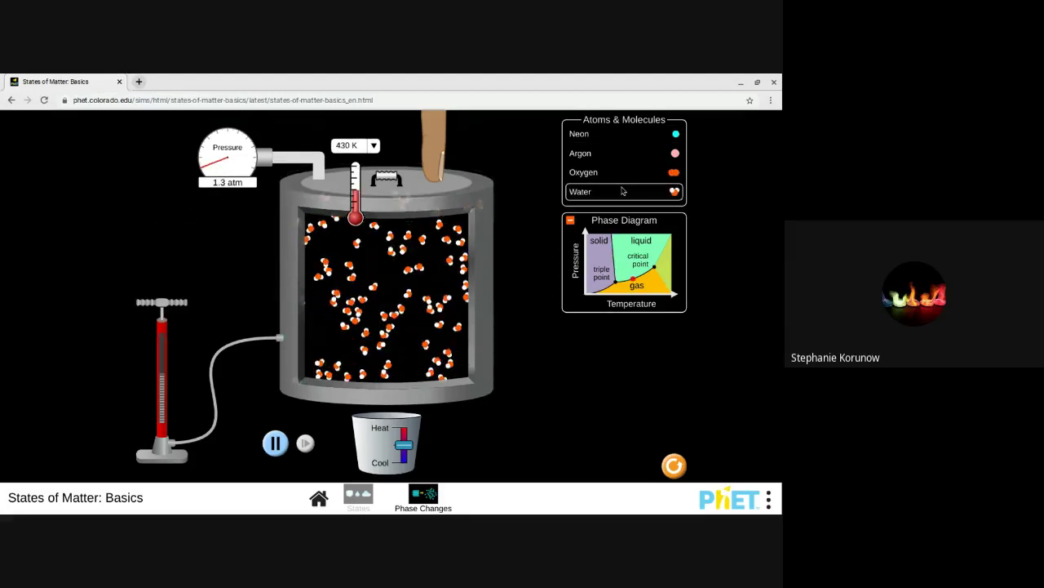
pyautogui.click(603, 140)
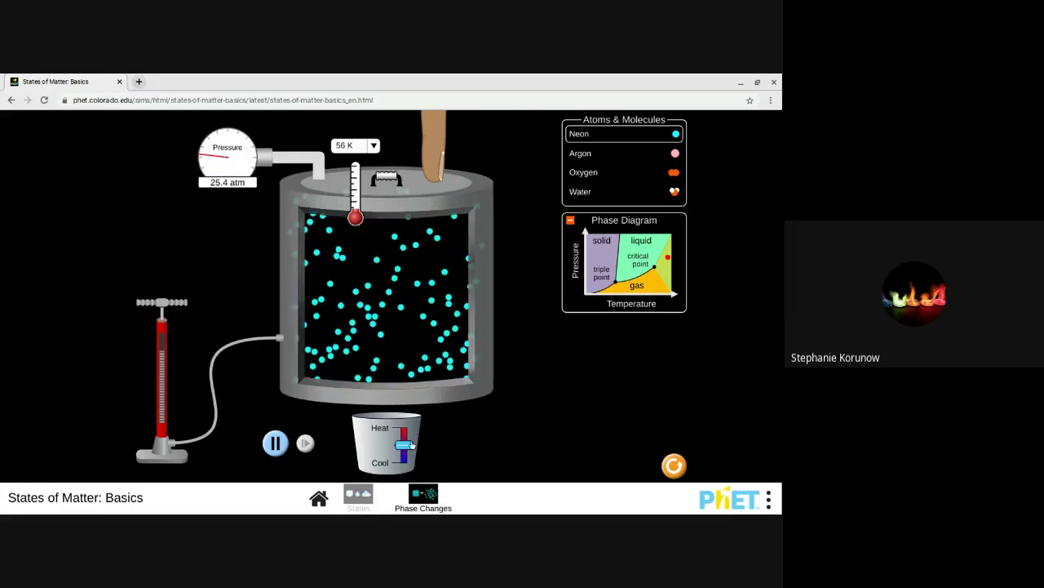
pyautogui.moveTo(410, 445); pyautogui.dragTo(397, 487)
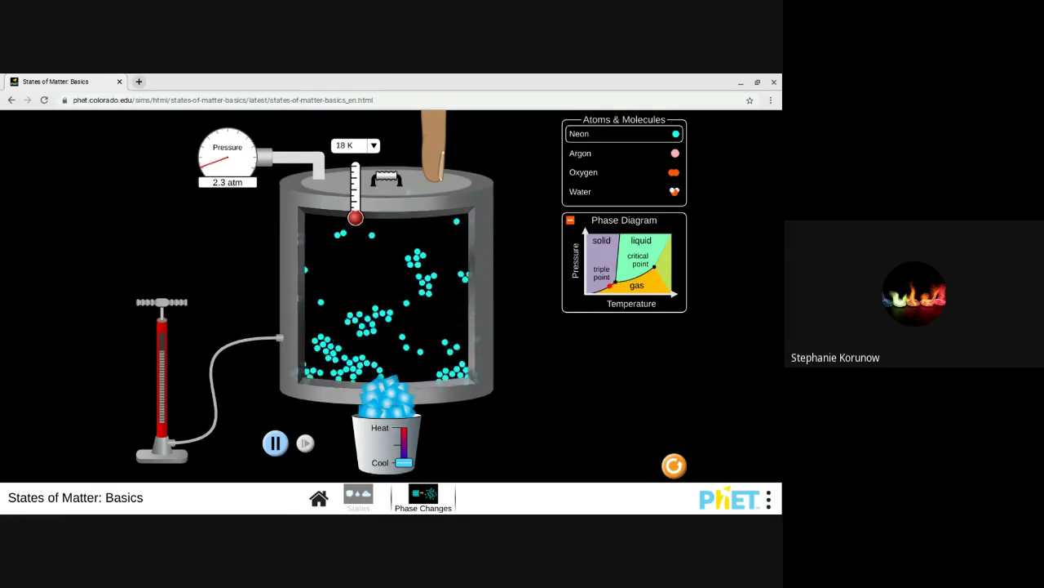
pyautogui.moveTo(404, 462); pyautogui.dragTo(398, 487)
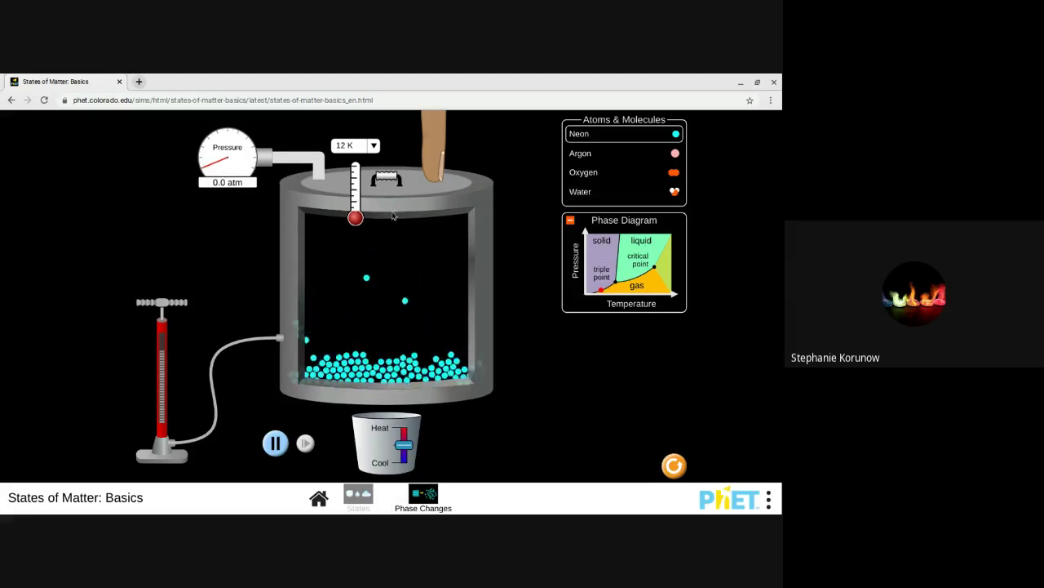
# Heat the solid neon to about 27 K and push the lid down until it blows off.
pyautogui.moveTo(404, 450)
pyautogui.mouseDown()
pyautogui.moveTo(393, 405)
pyautogui.moveTo(402, 449)
pyautogui.moveTo(390, 494)
pyautogui.moveTo(414, 443)
pyautogui.mouseUp()
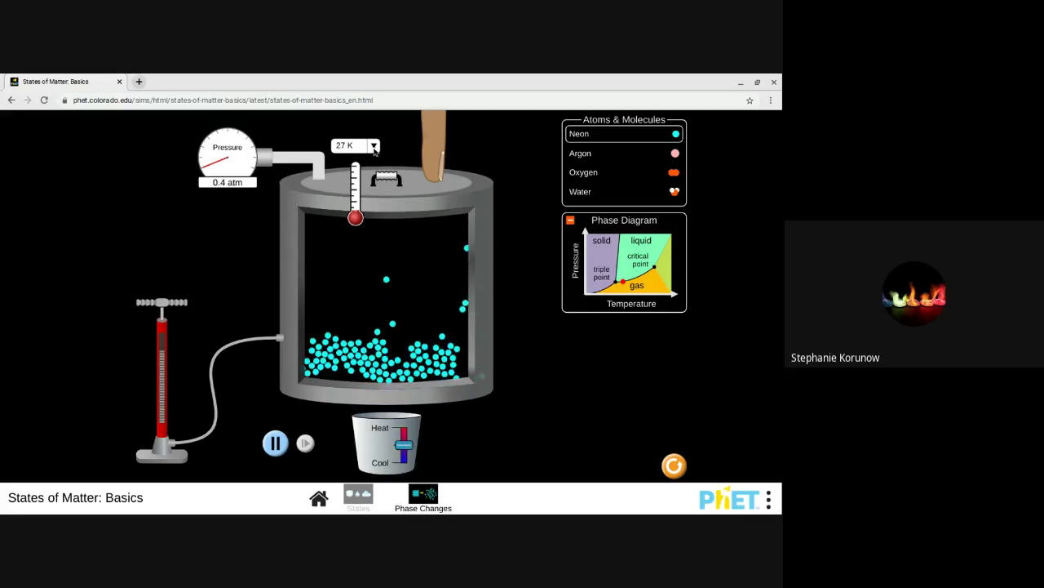
pyautogui.moveTo(386, 175); pyautogui.dragTo(392, 335)
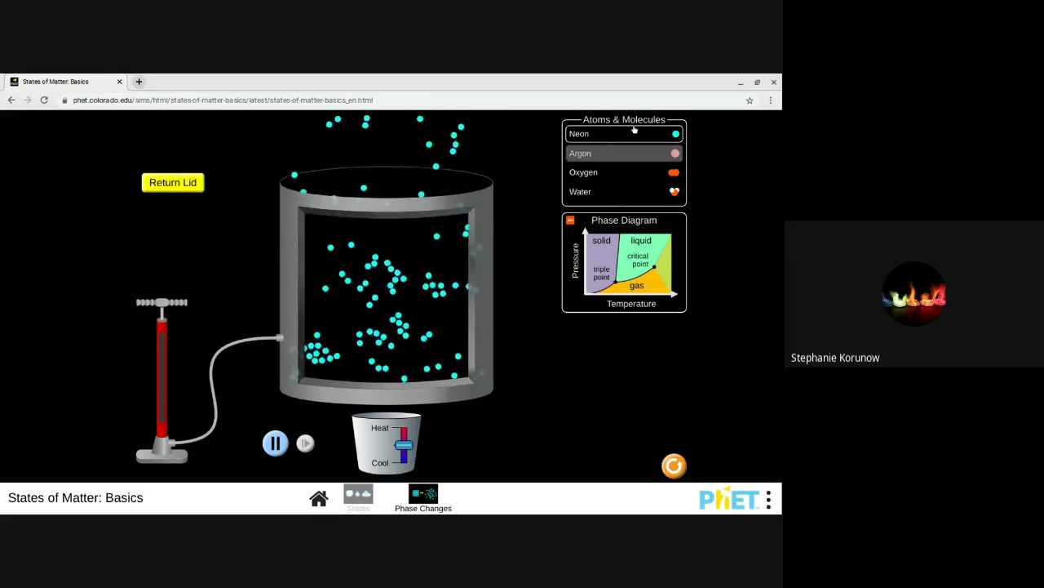
# Switch the substance to water and cool it to about 138 K or below.
pyautogui.click(581, 190)
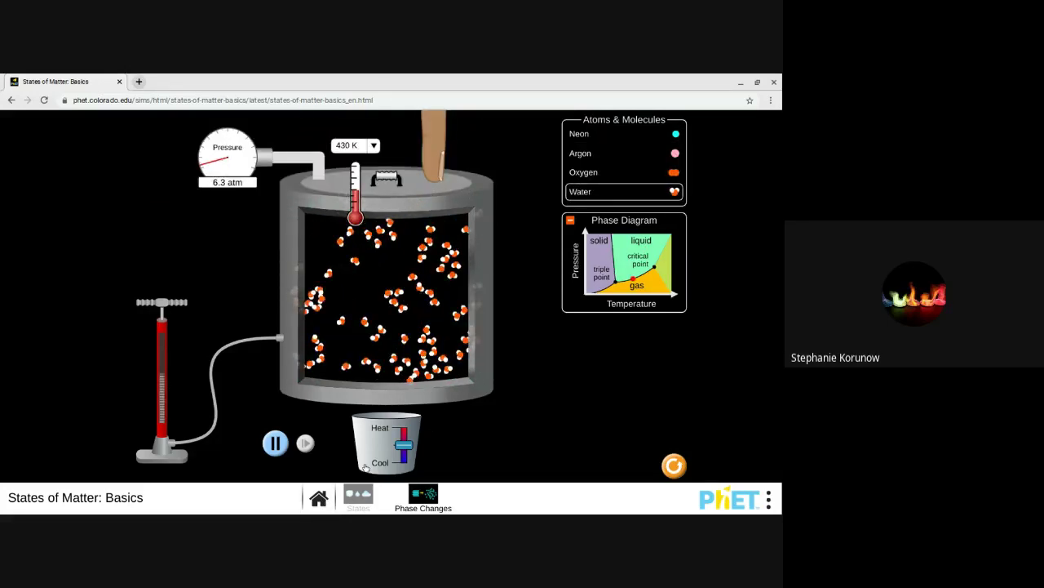
pyautogui.moveTo(404, 446); pyautogui.dragTo(400, 476)
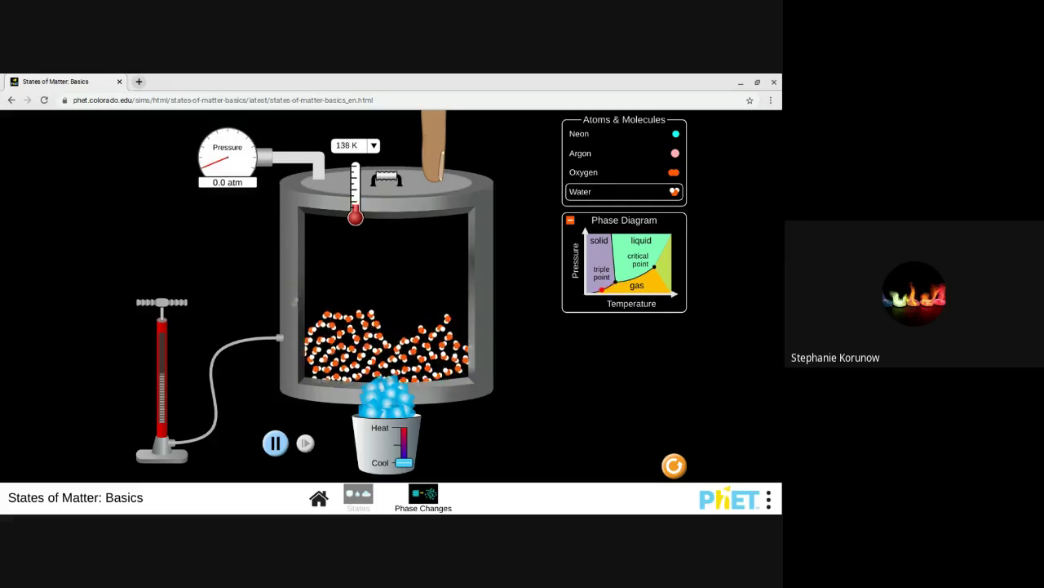
pyautogui.moveTo(403, 463); pyautogui.dragTo(403, 464)
# Compress the cooled water by pushing the lid down until it blows off, and return the lid.
pyautogui.moveTo(434, 167); pyautogui.dragTo(435, 333)
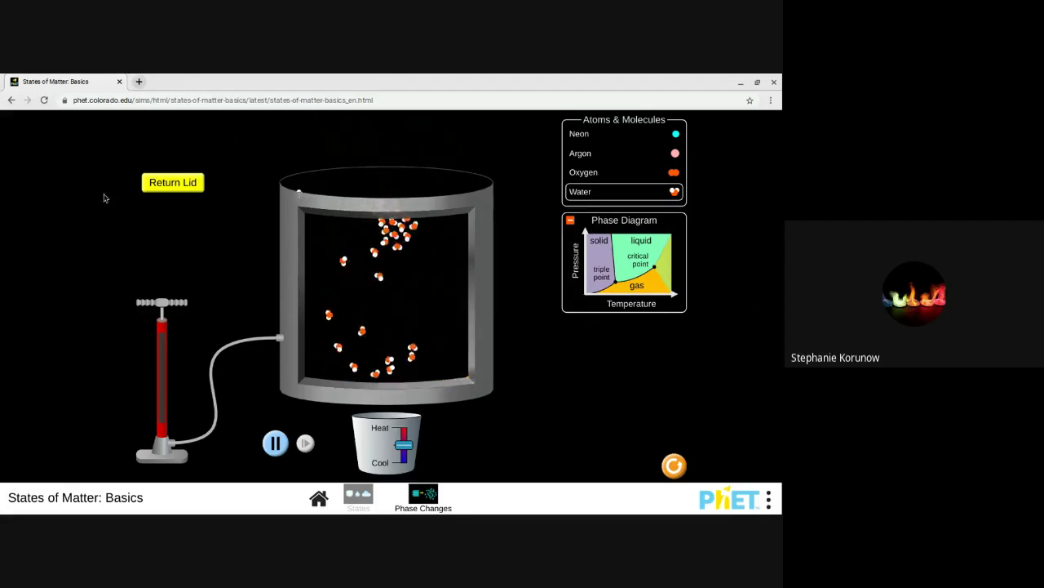
pyautogui.click(188, 182)
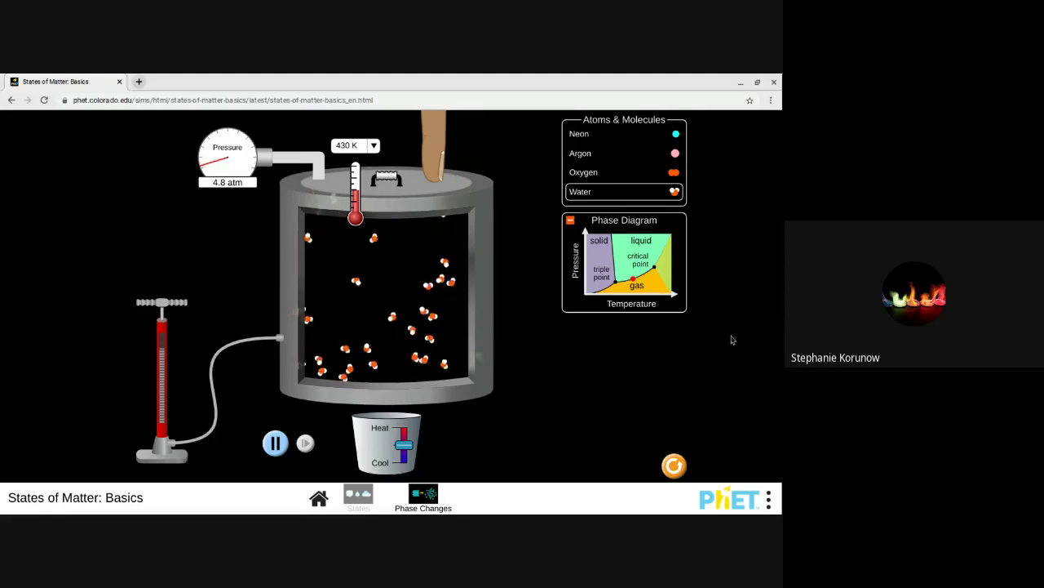
# Restore the browser window from its maximized size.
pyautogui.click(757, 81)
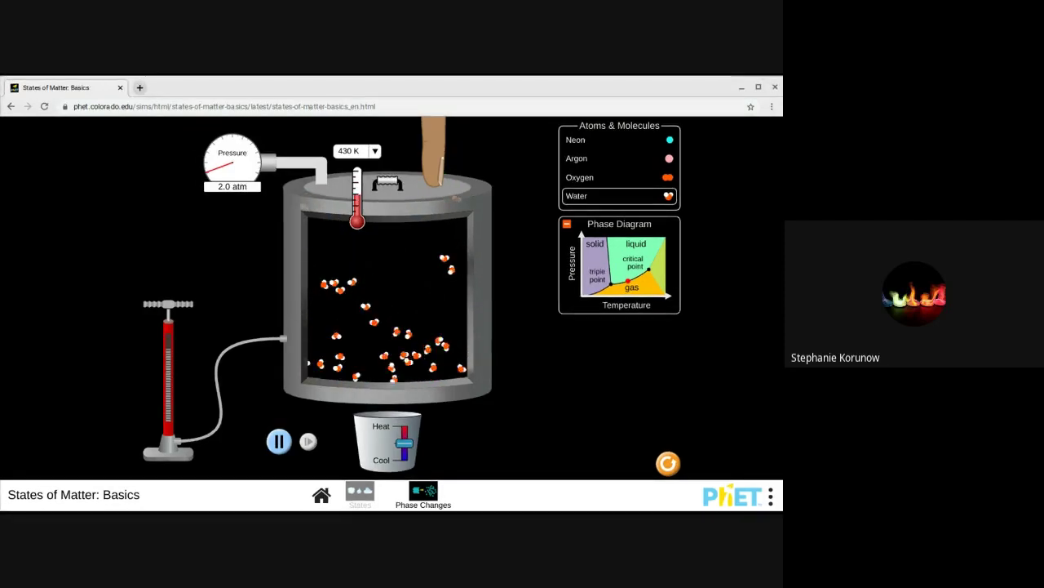